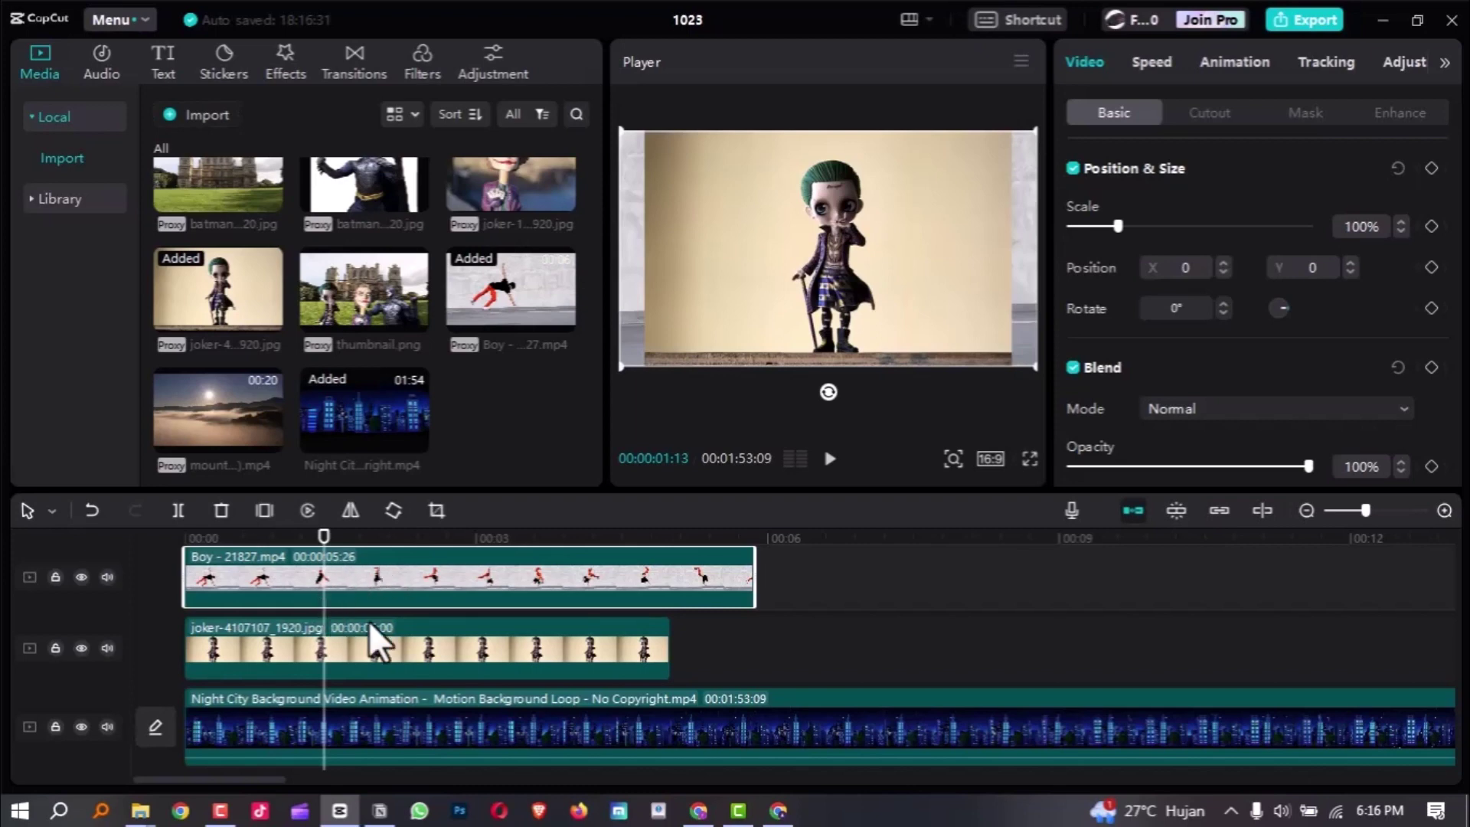
- Try placing the joker image on the track above the Boy video clip
scroll(478, 637, down, 1)
scroll(479, 638, up, 1)
scroll(478, 638, down, 1)
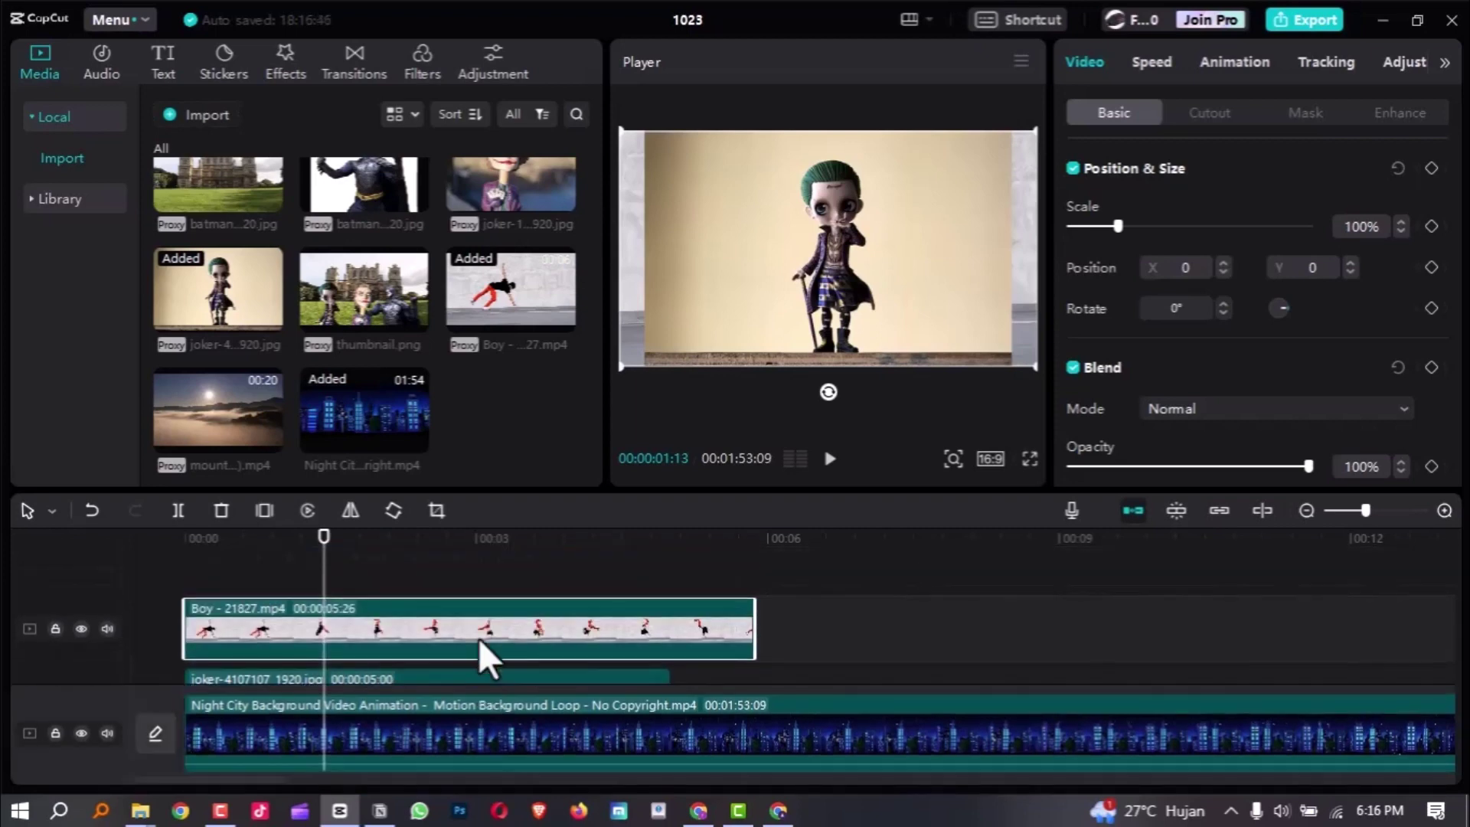
scroll(479, 637, up, 1)
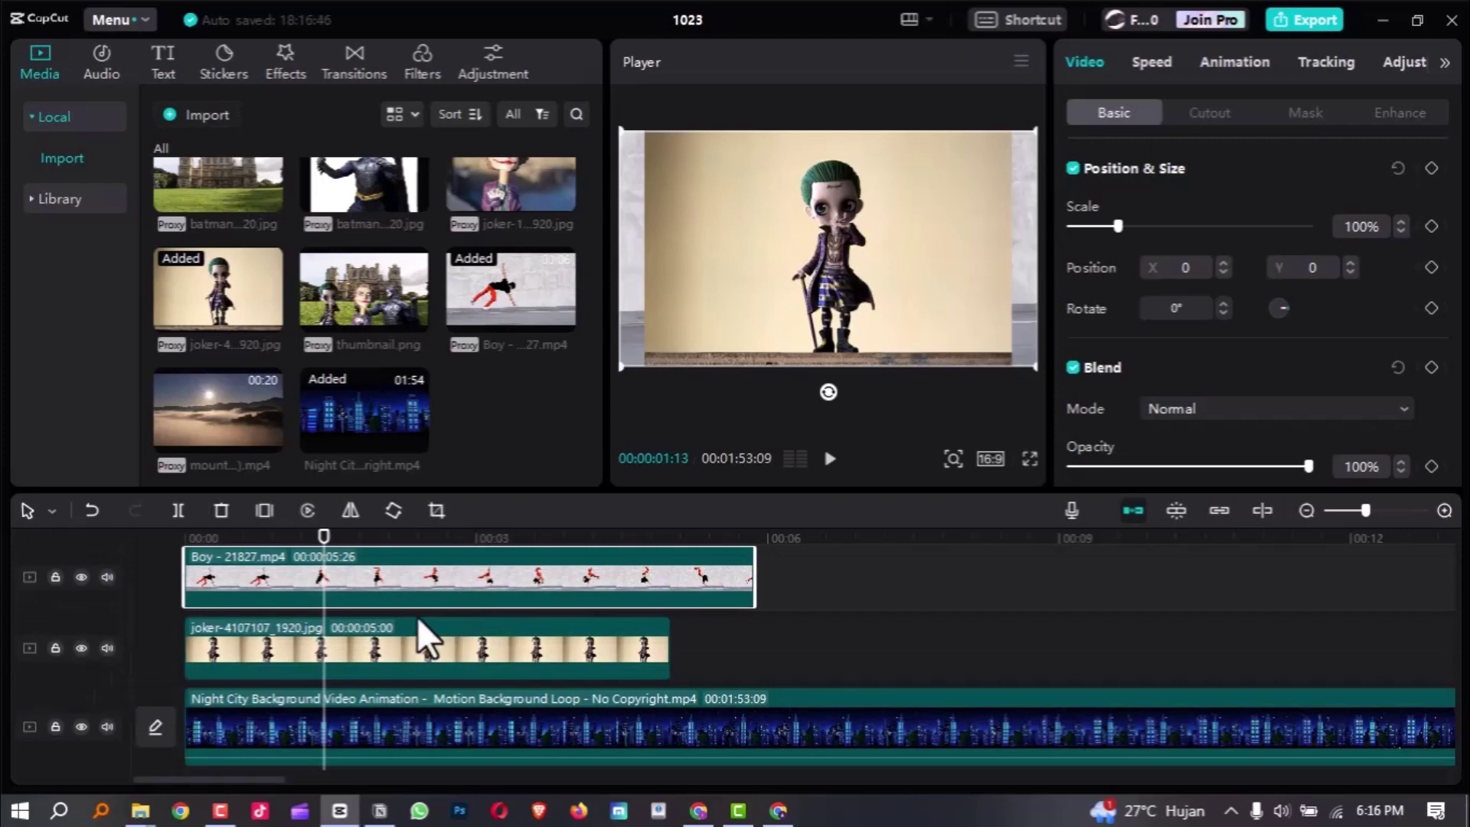
drag(442, 588, 381, 570)
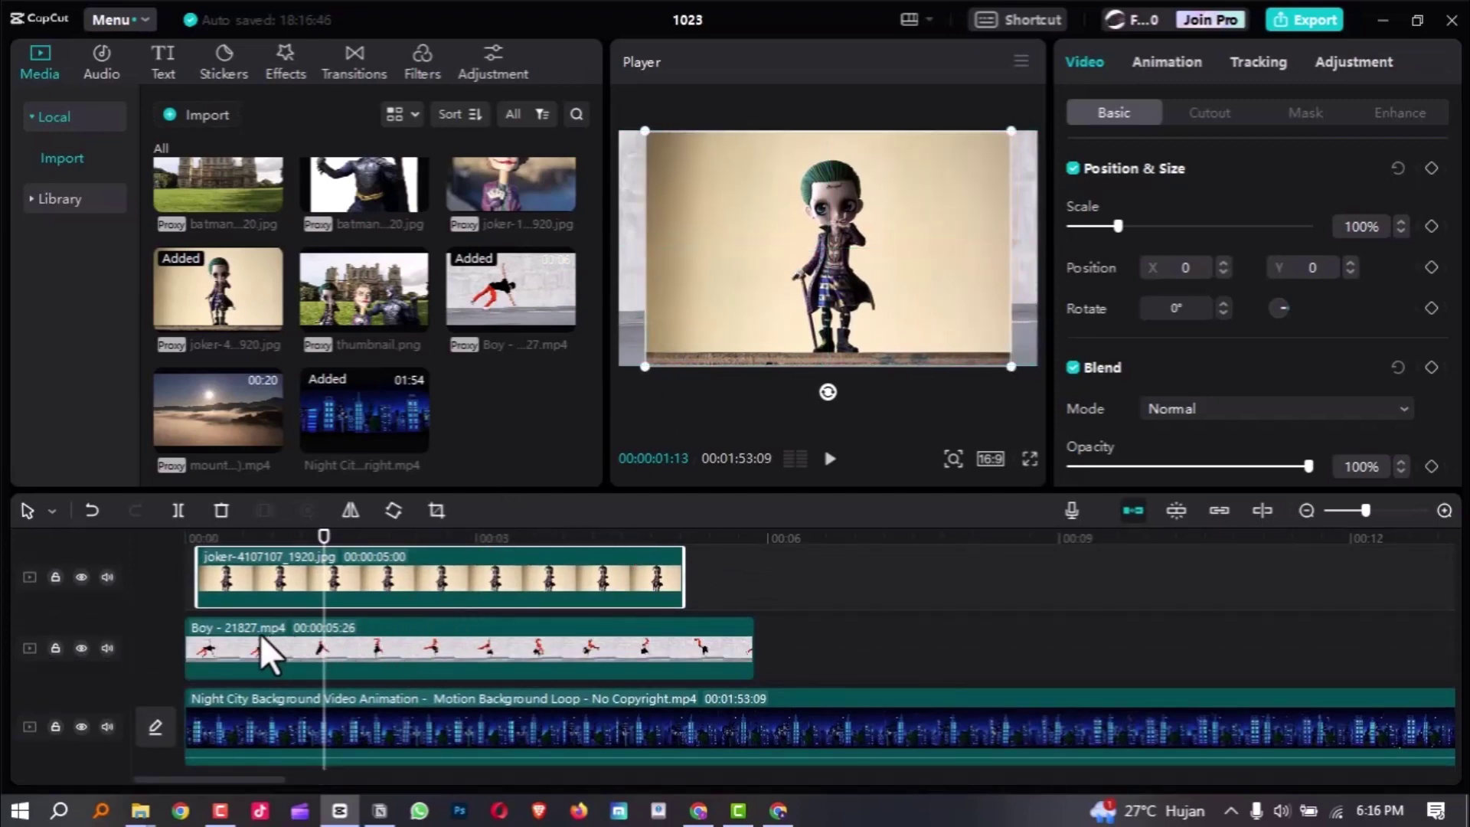
- Move the Boy clip back above the joker image and preview the frame at 00:00:02:15
drag(273, 640, 266, 574)
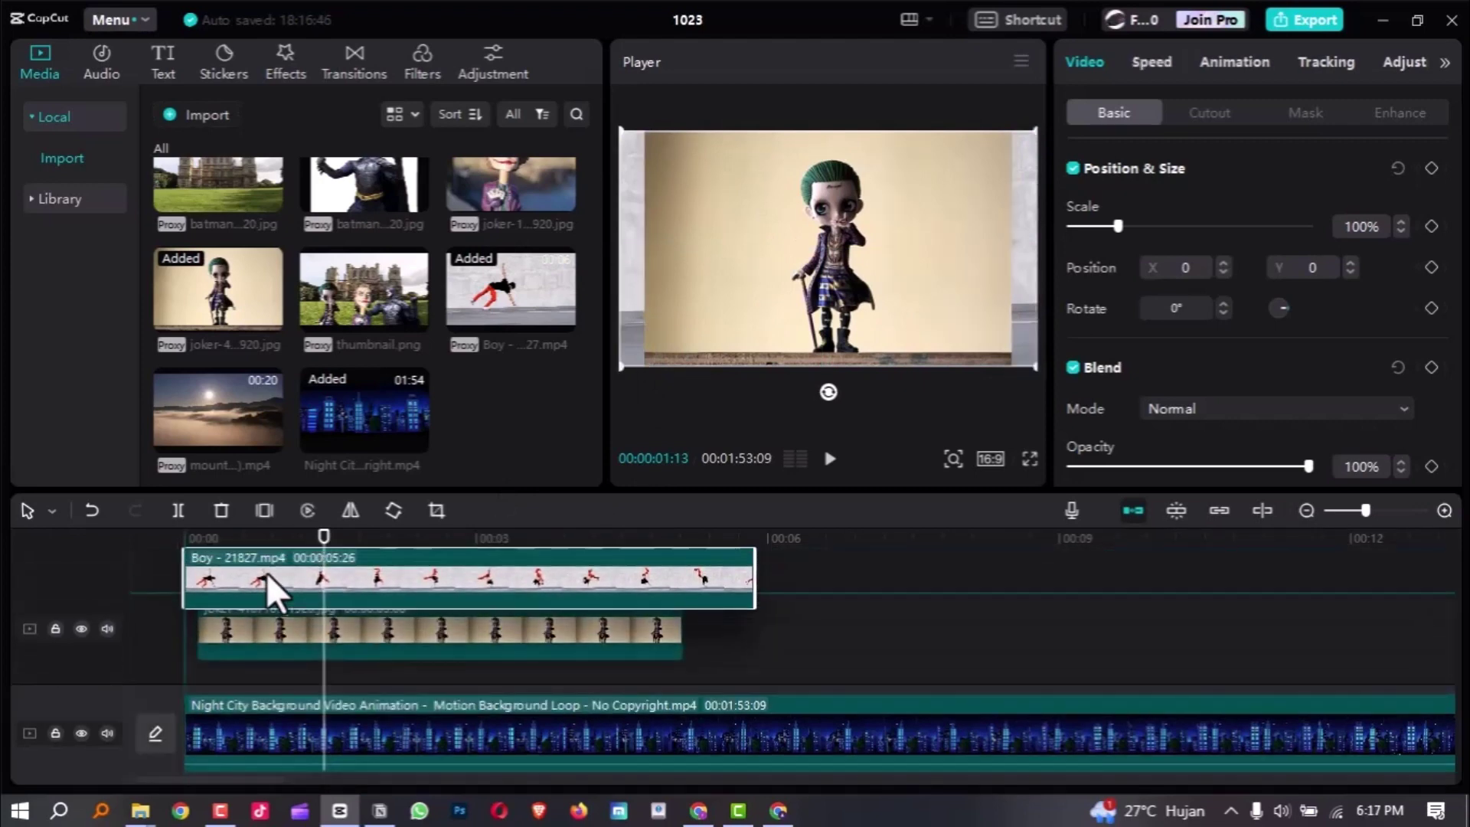
scroll(348, 585, down, 2)
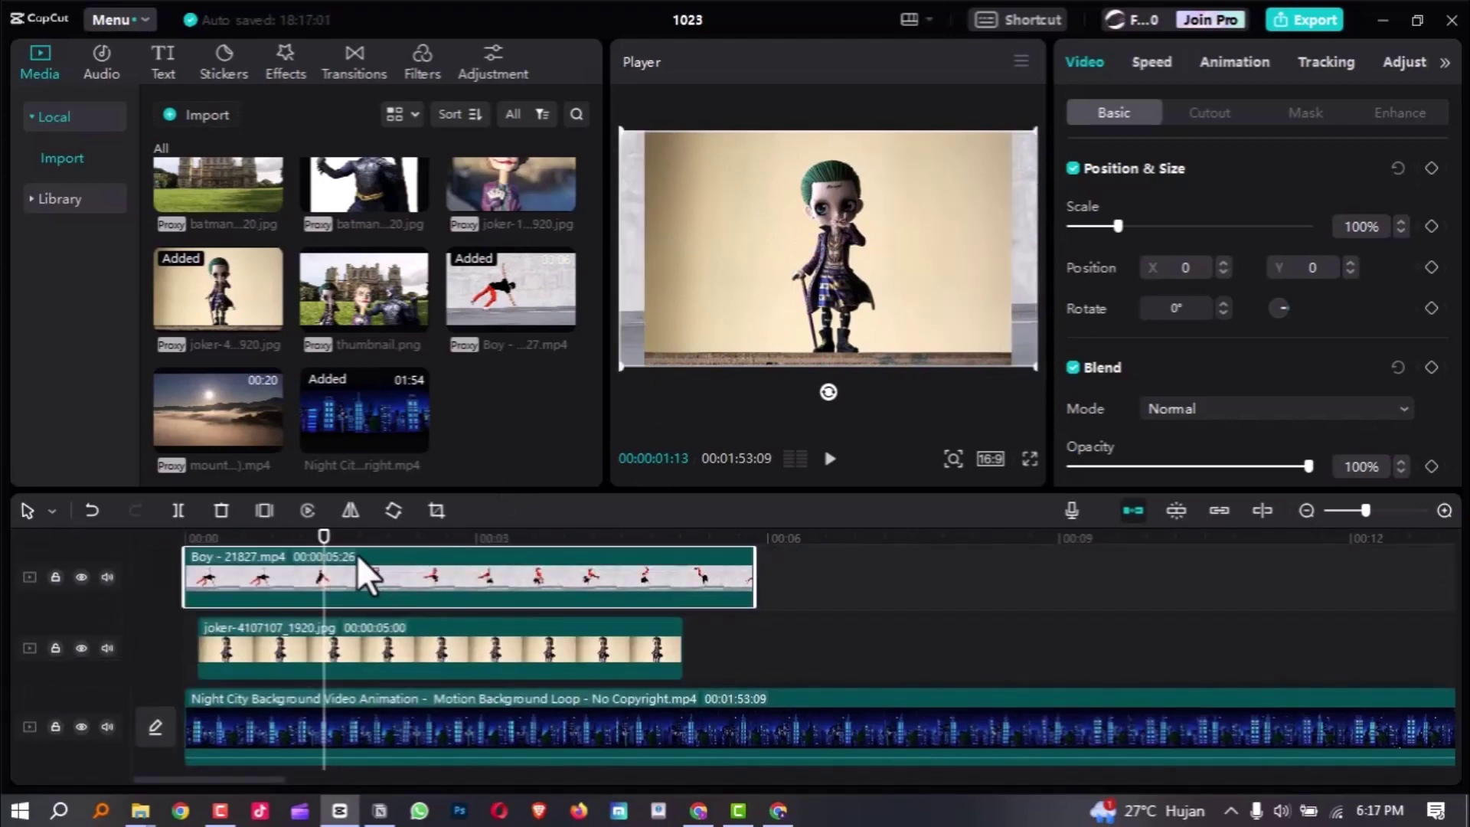
drag(328, 565, 428, 565)
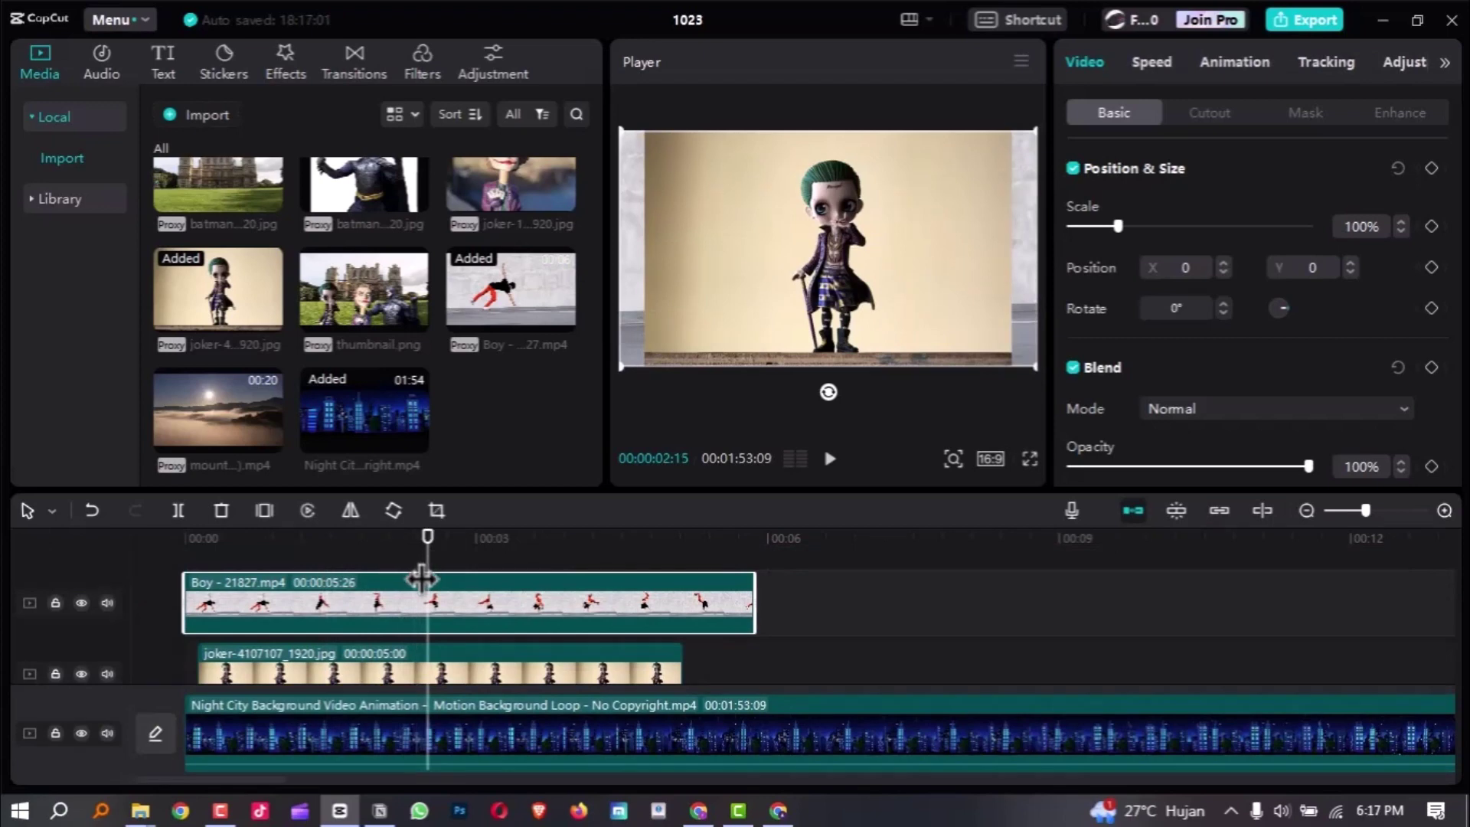
scroll(454, 626, down, 2)
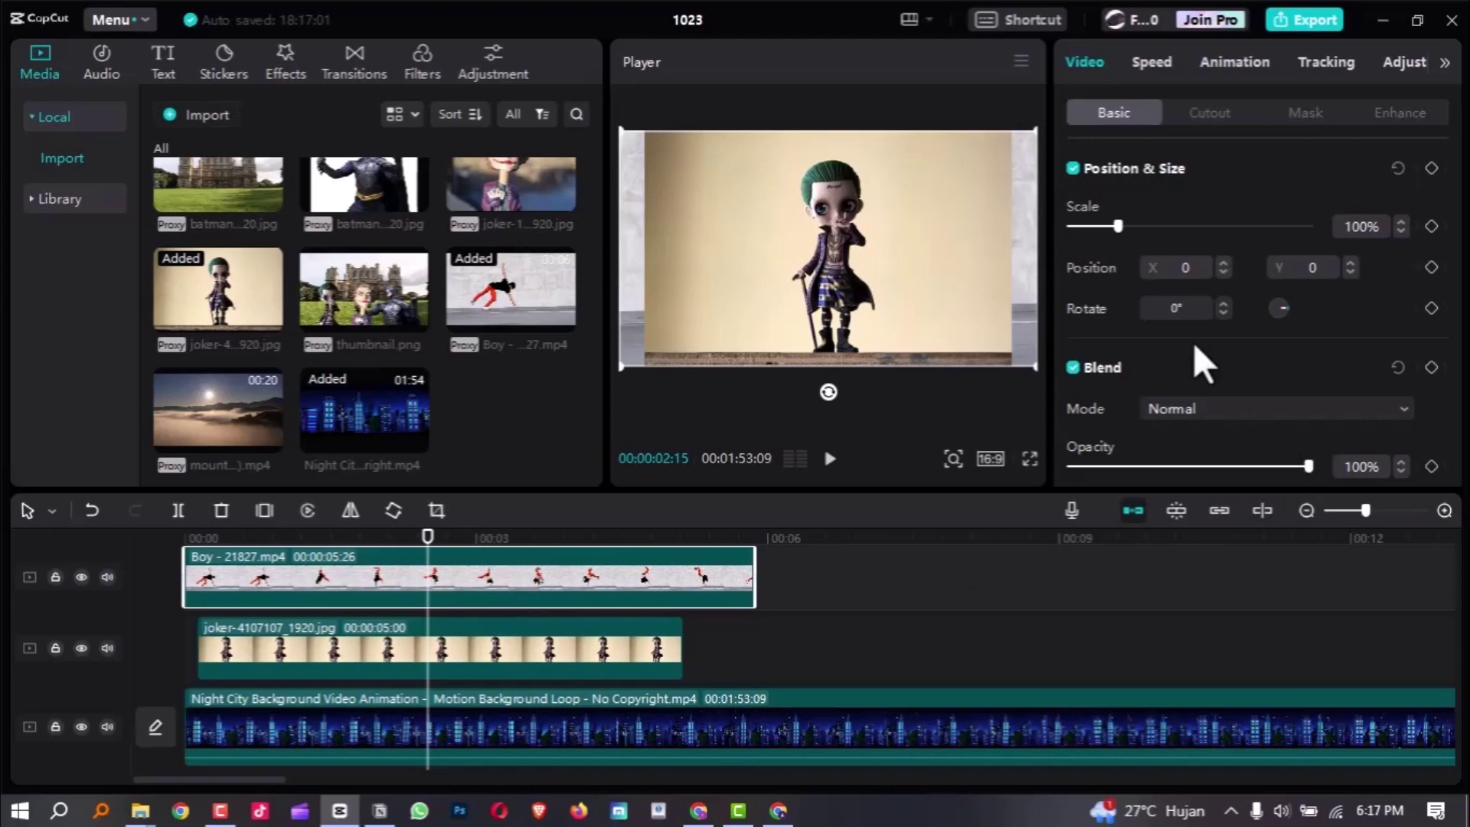
- Try layer 2 for the Boy clip, and set it back to layer 1
scroll(1193, 343, down, 10)
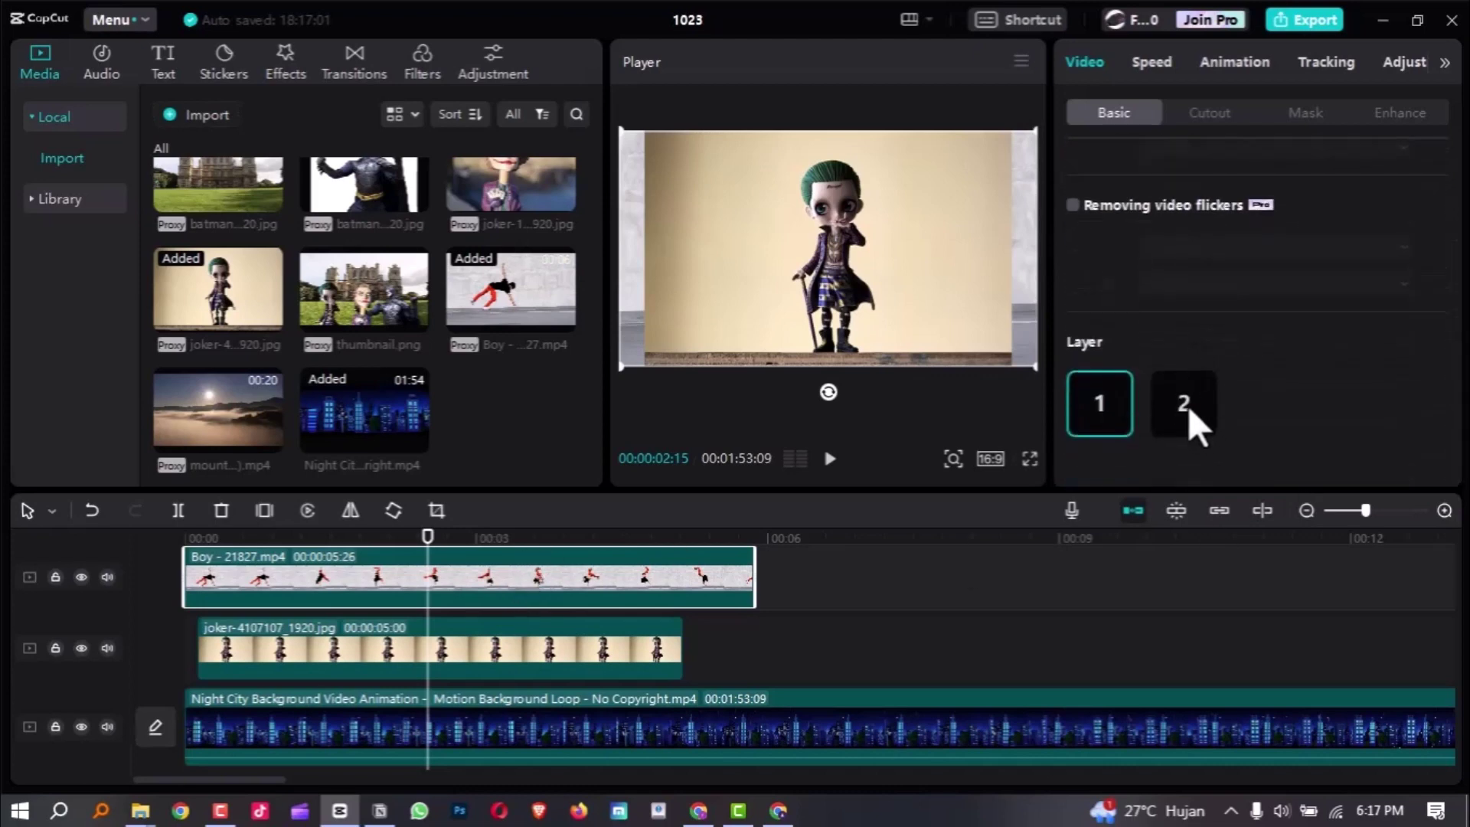
click(1185, 405)
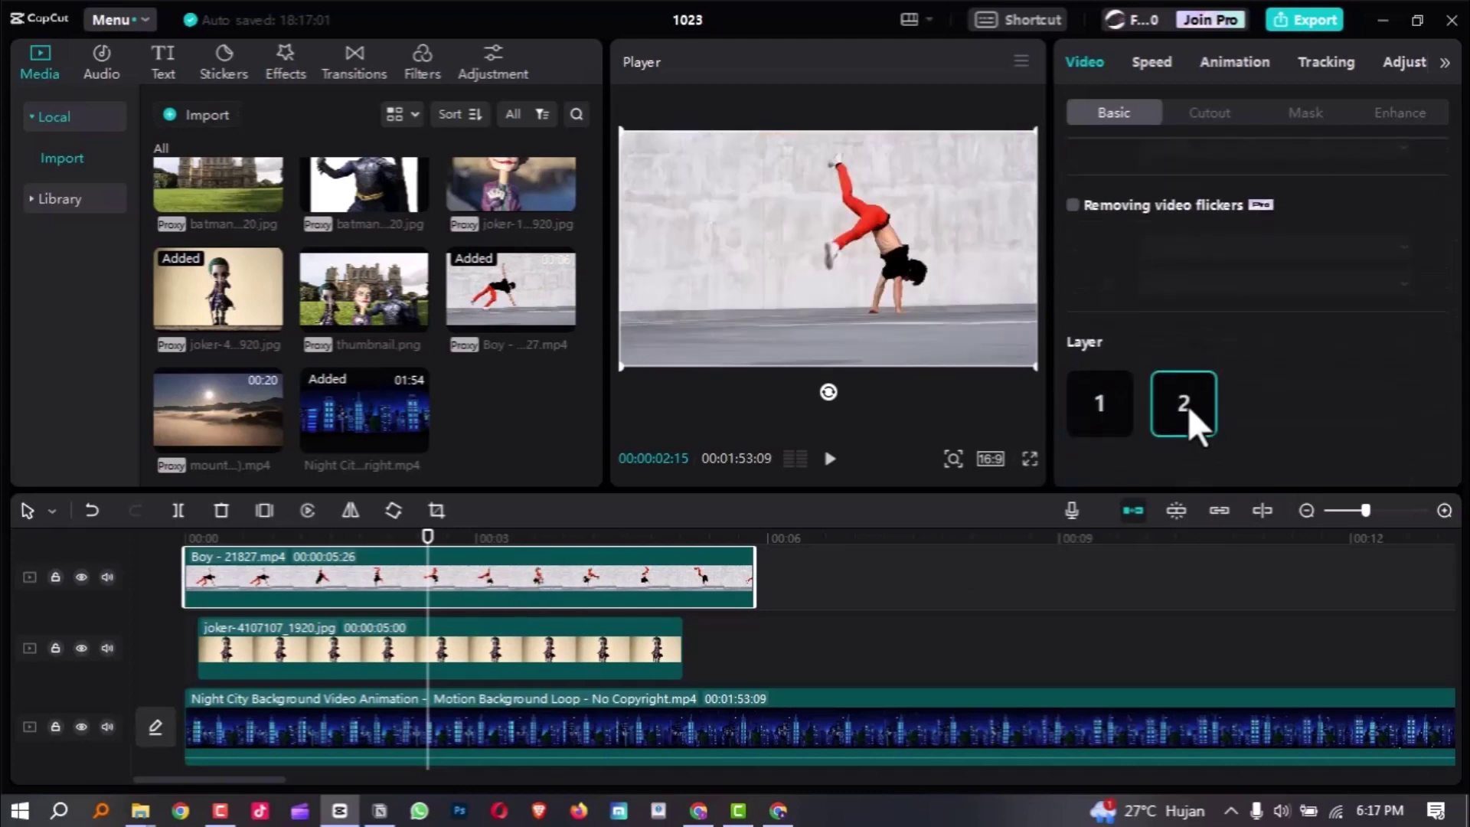
click(1103, 393)
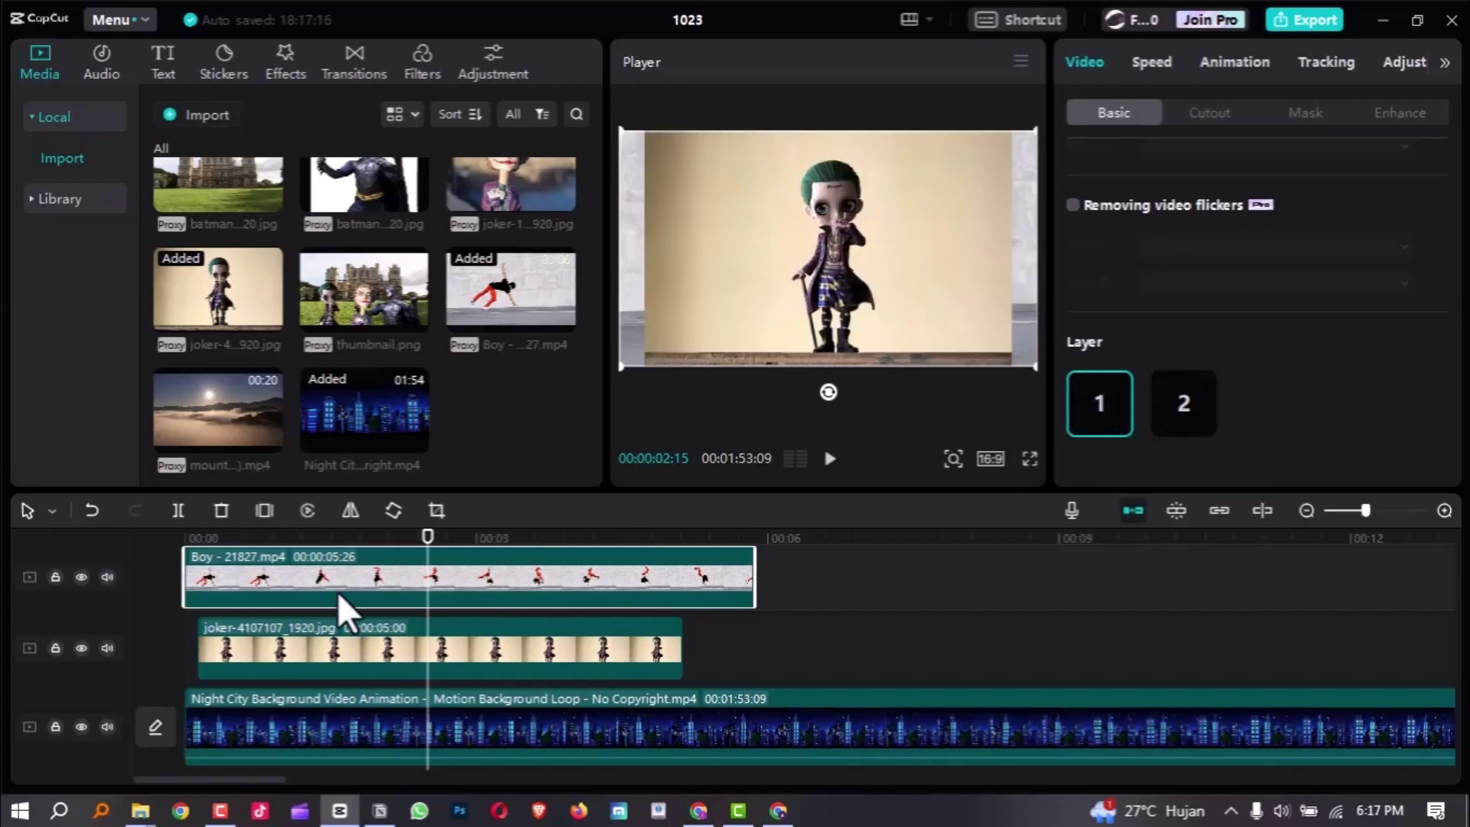
scroll(1181, 270, up, 10)
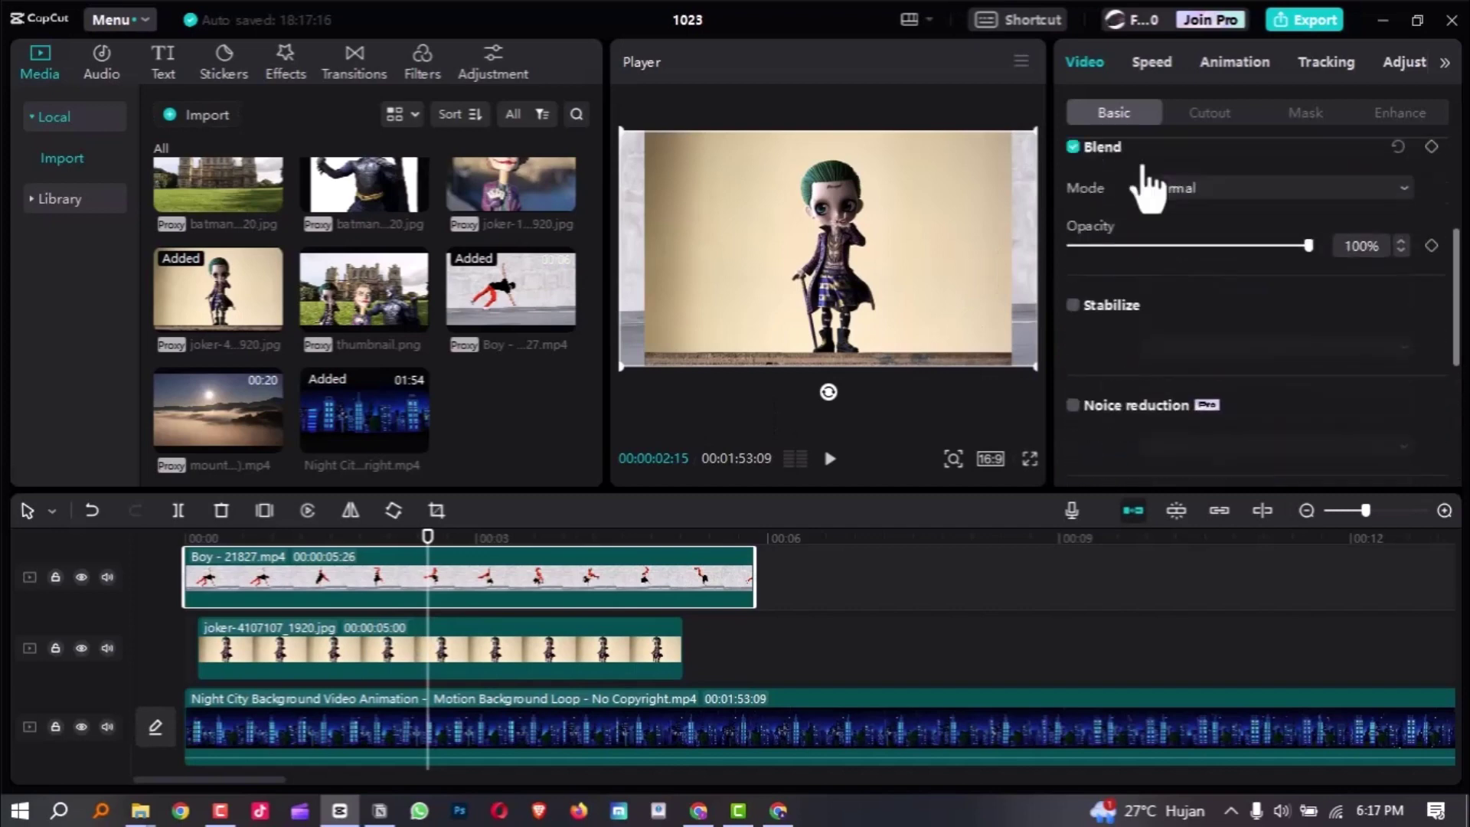
- Deselect the clips and scrub the timeline to preview the overlap, stopping at 00:00:02:13
click(832, 664)
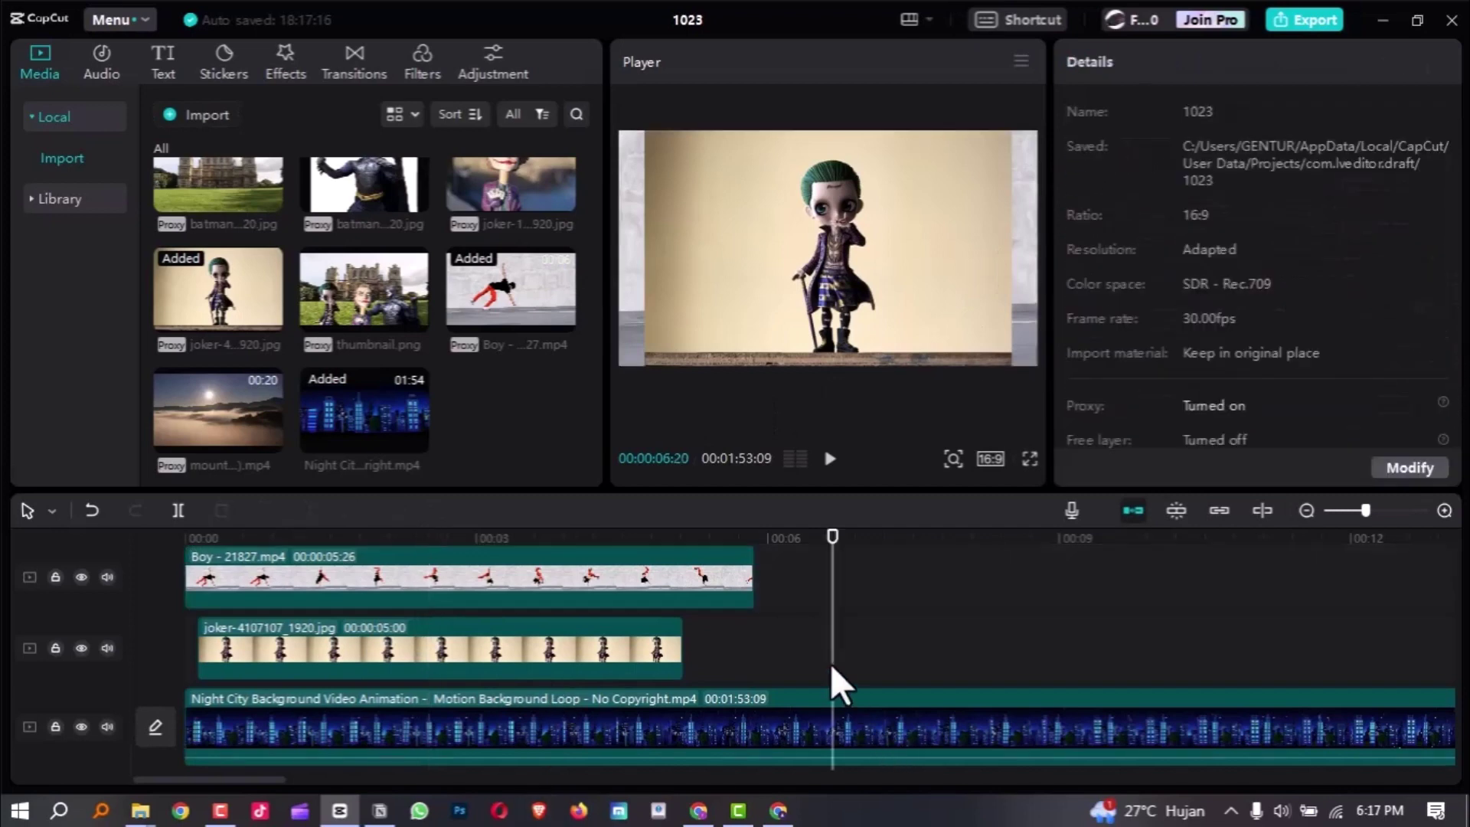
click(537, 536)
drag(337, 536, 301, 540)
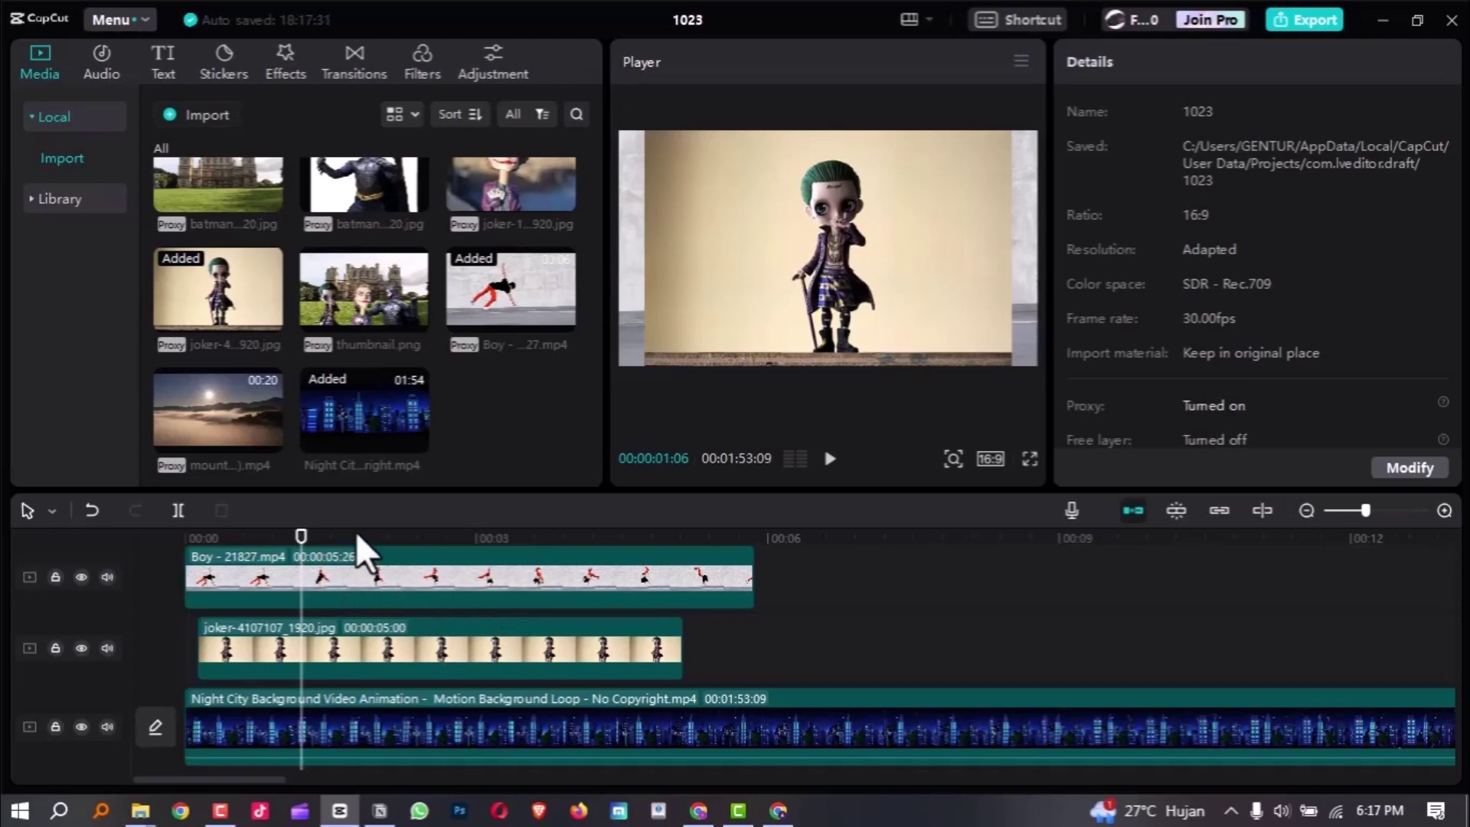
drag(358, 530, 420, 547)
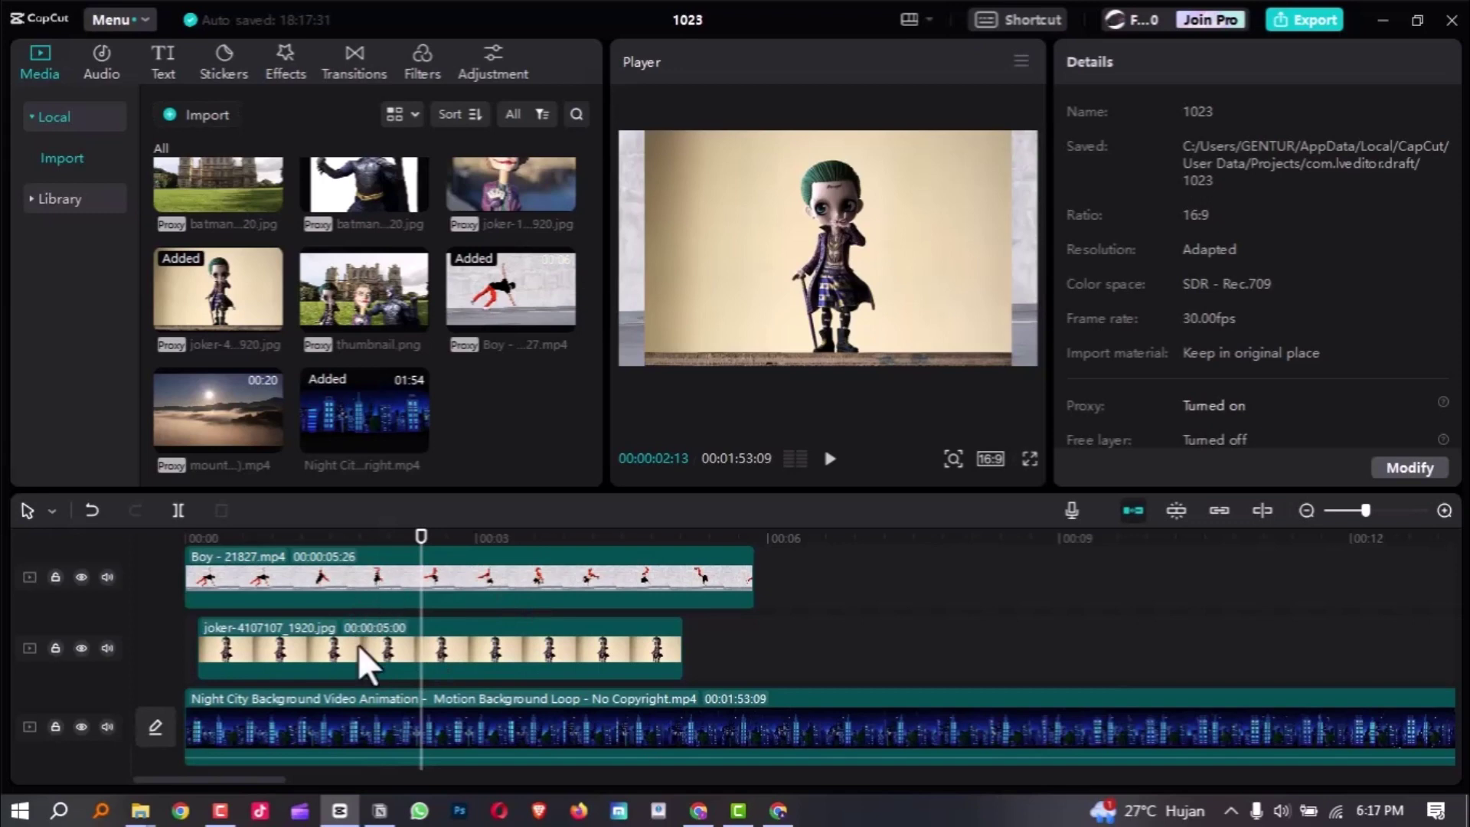
- Align the joker image with the start of the timeline and check its layer setting at 00:00:02:08
drag(357, 643, 302, 647)
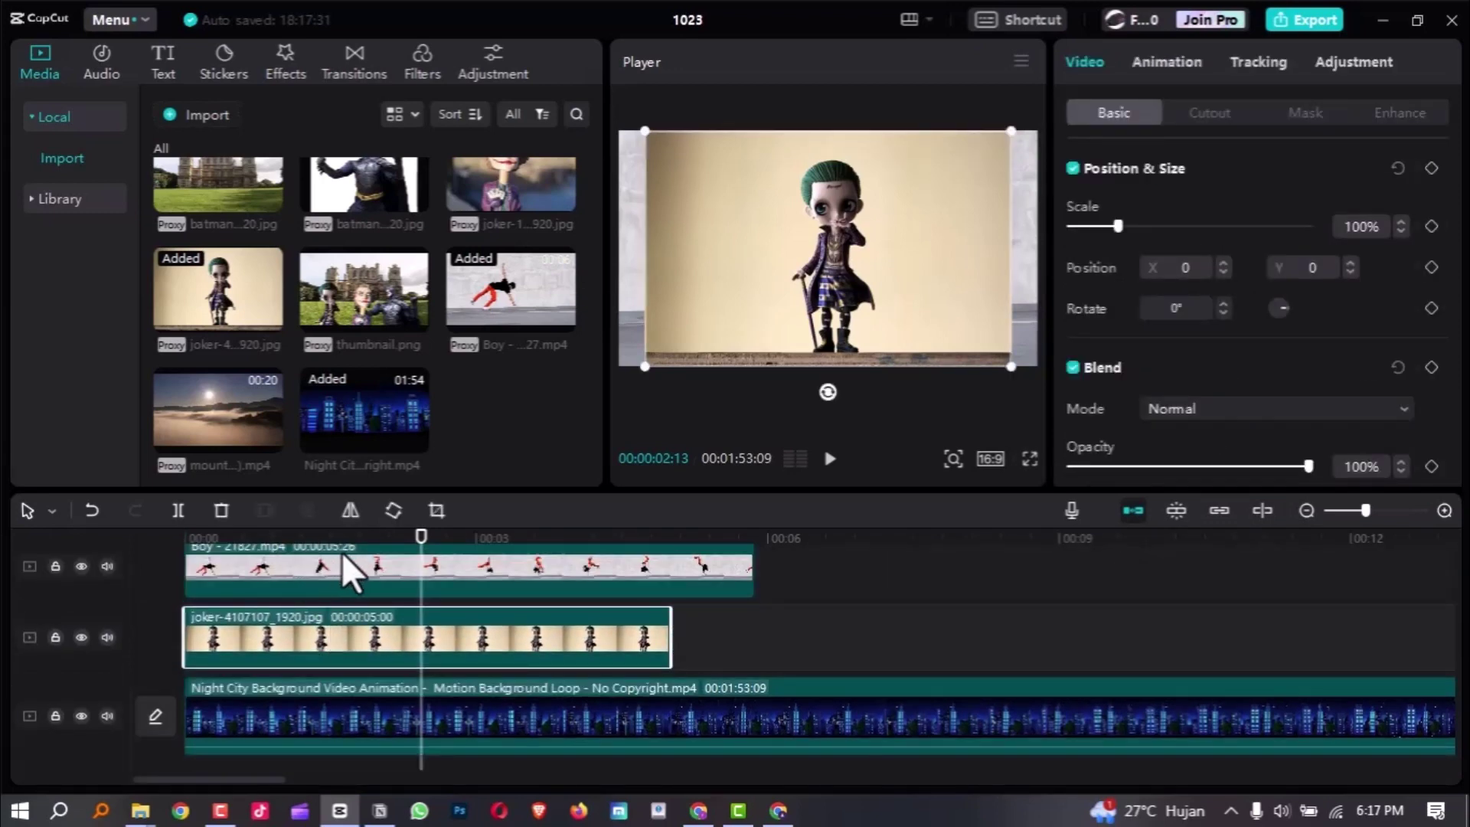
drag(447, 535, 406, 576)
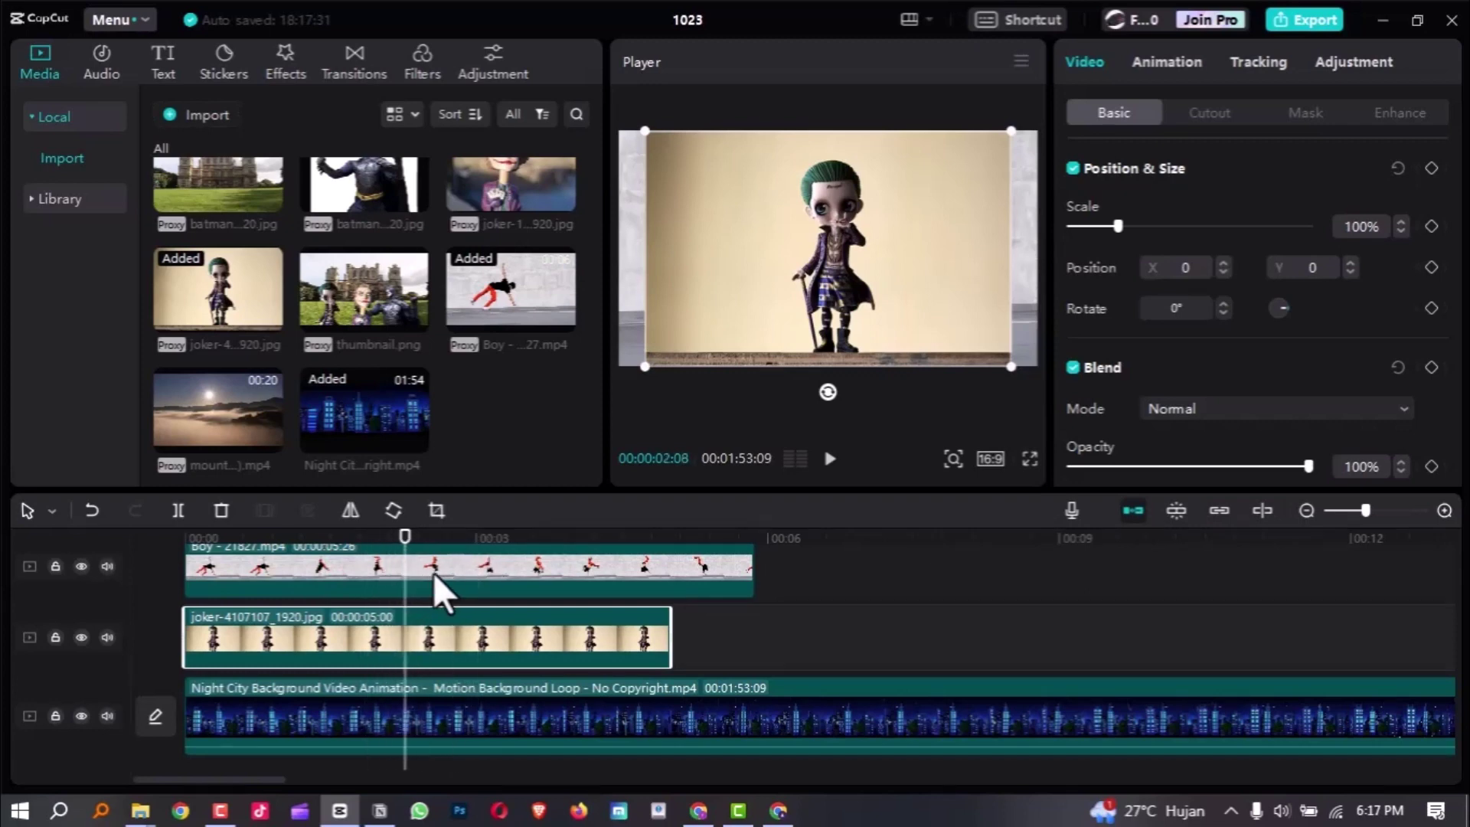
scroll(1319, 367, down, 4)
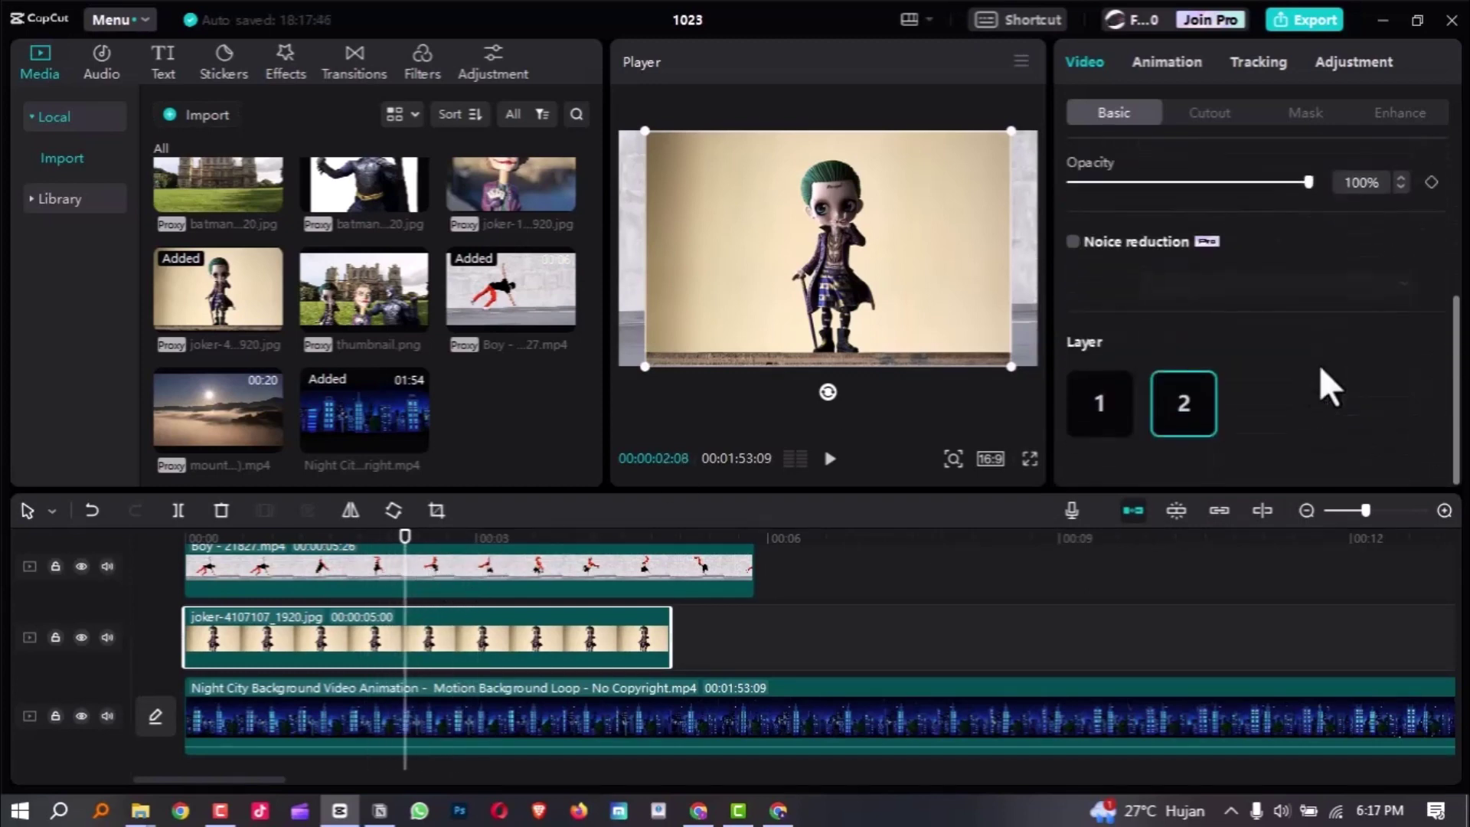
scroll(1319, 366, up, 4)
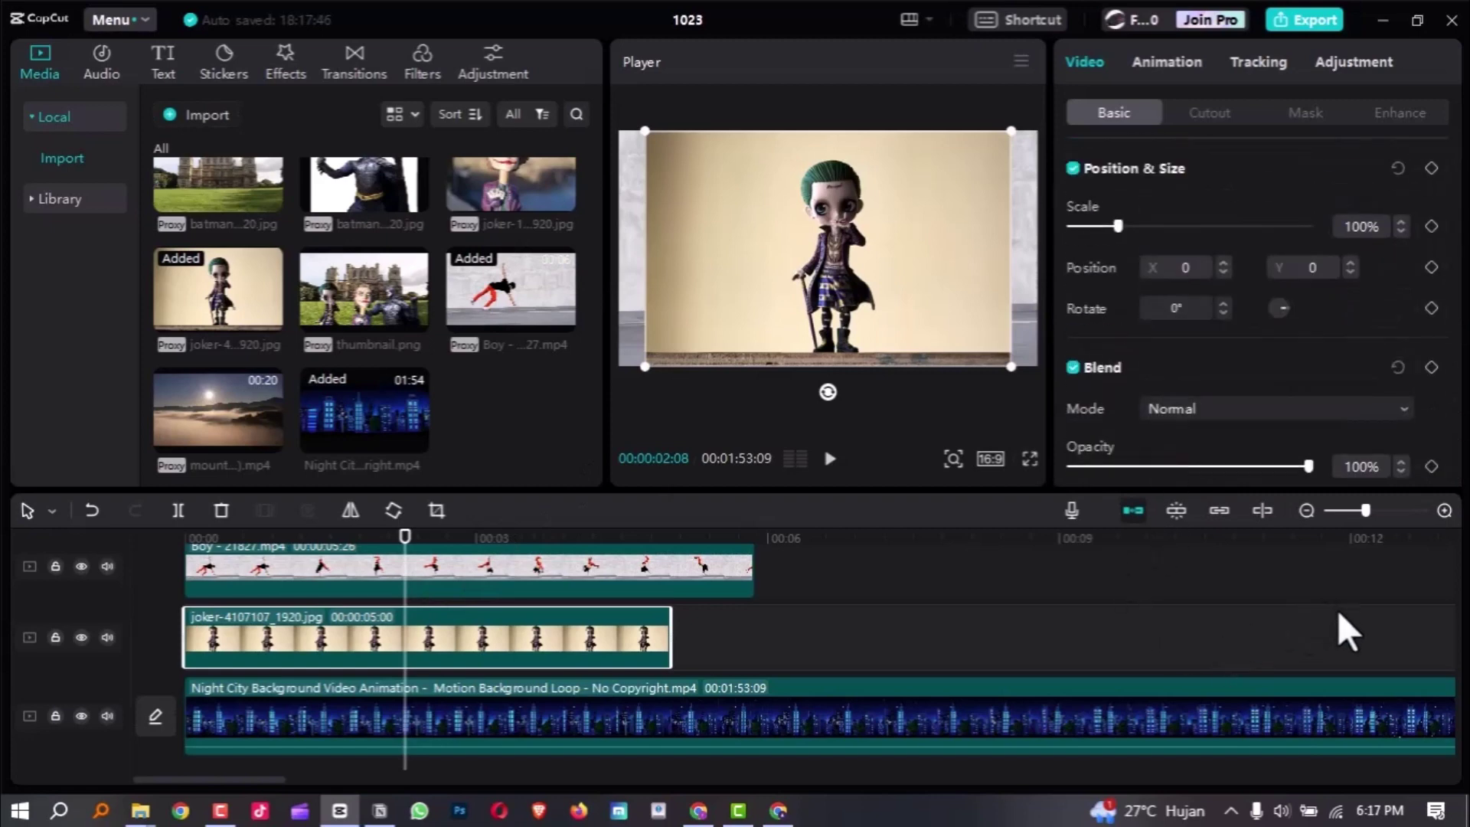
scroll(1322, 284, down, 4)
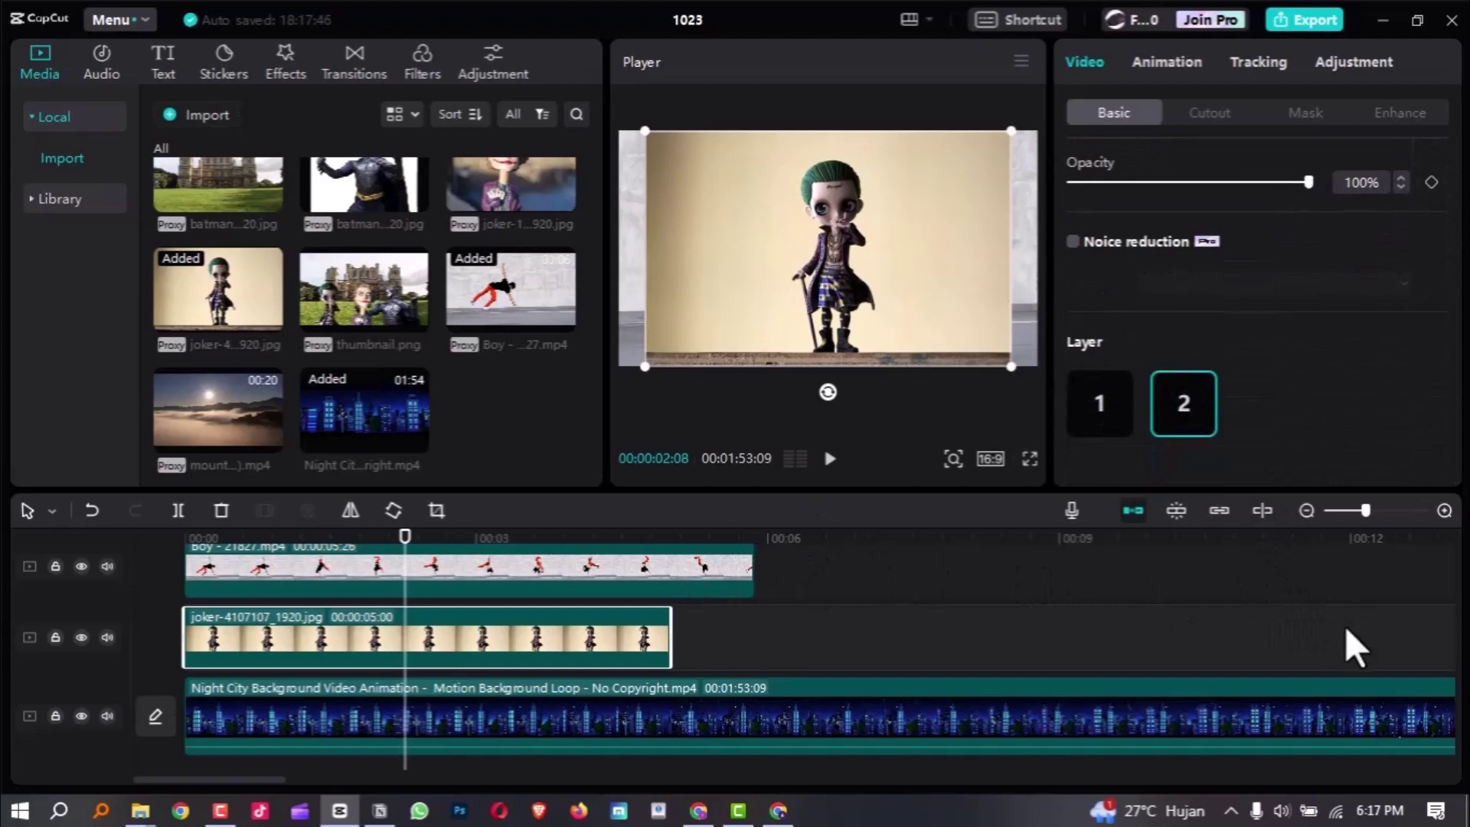
scroll(1341, 625, up, 1)
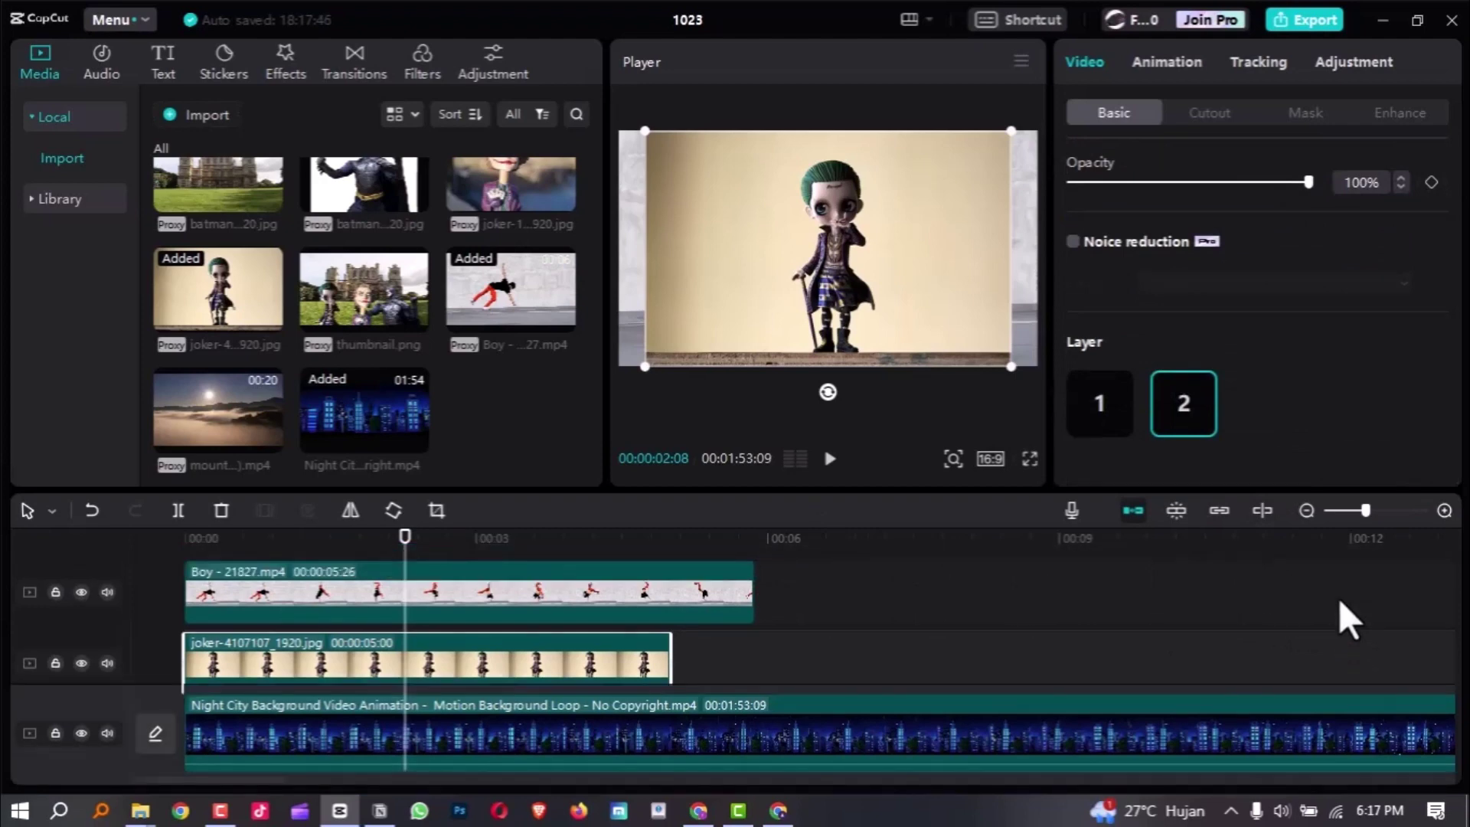
- Turn on Free layer in the project settings and save the change
click(1340, 603)
scroll(1269, 268, down, 2)
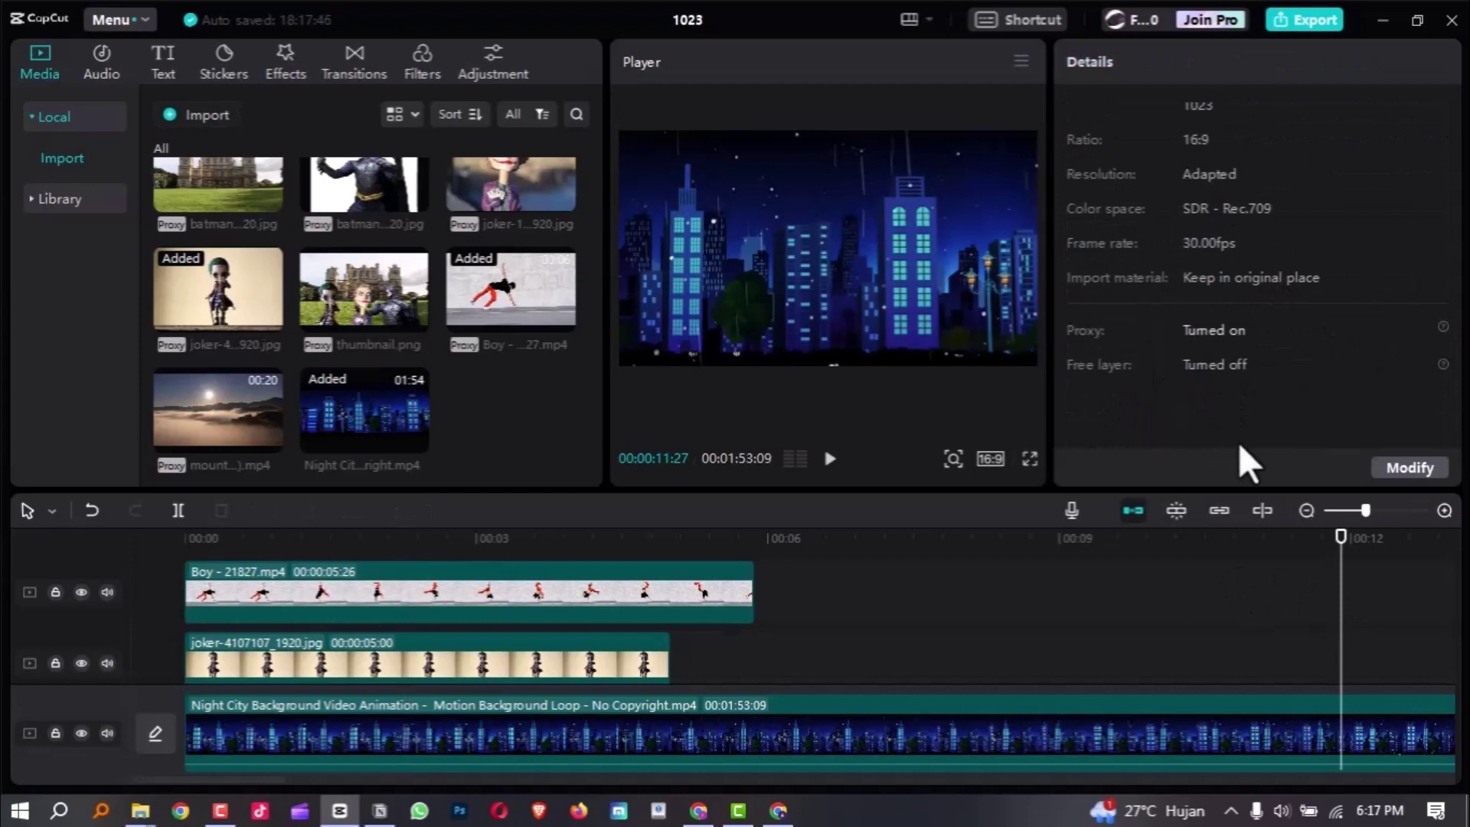
click(1423, 473)
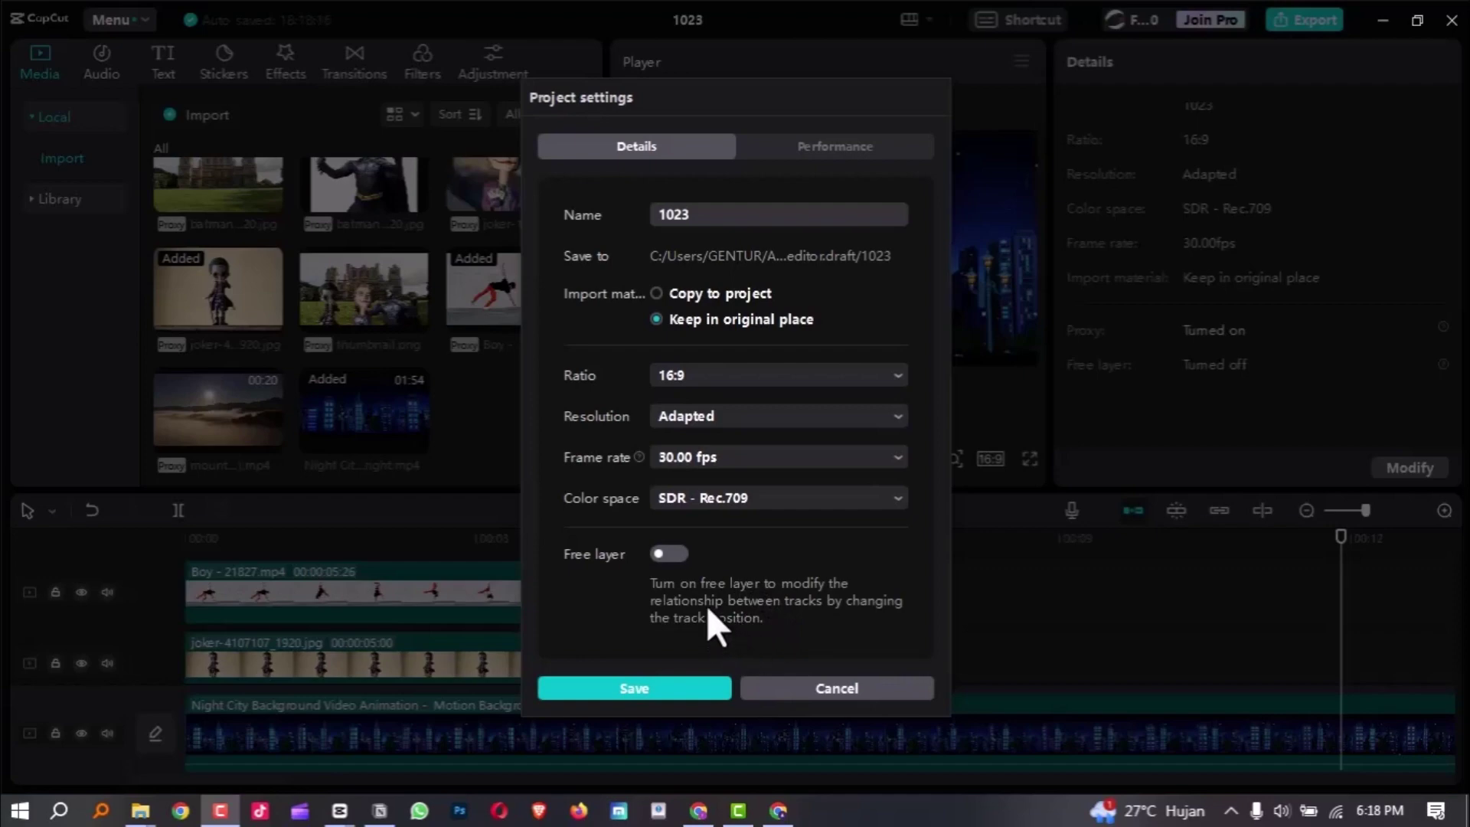
click(671, 556)
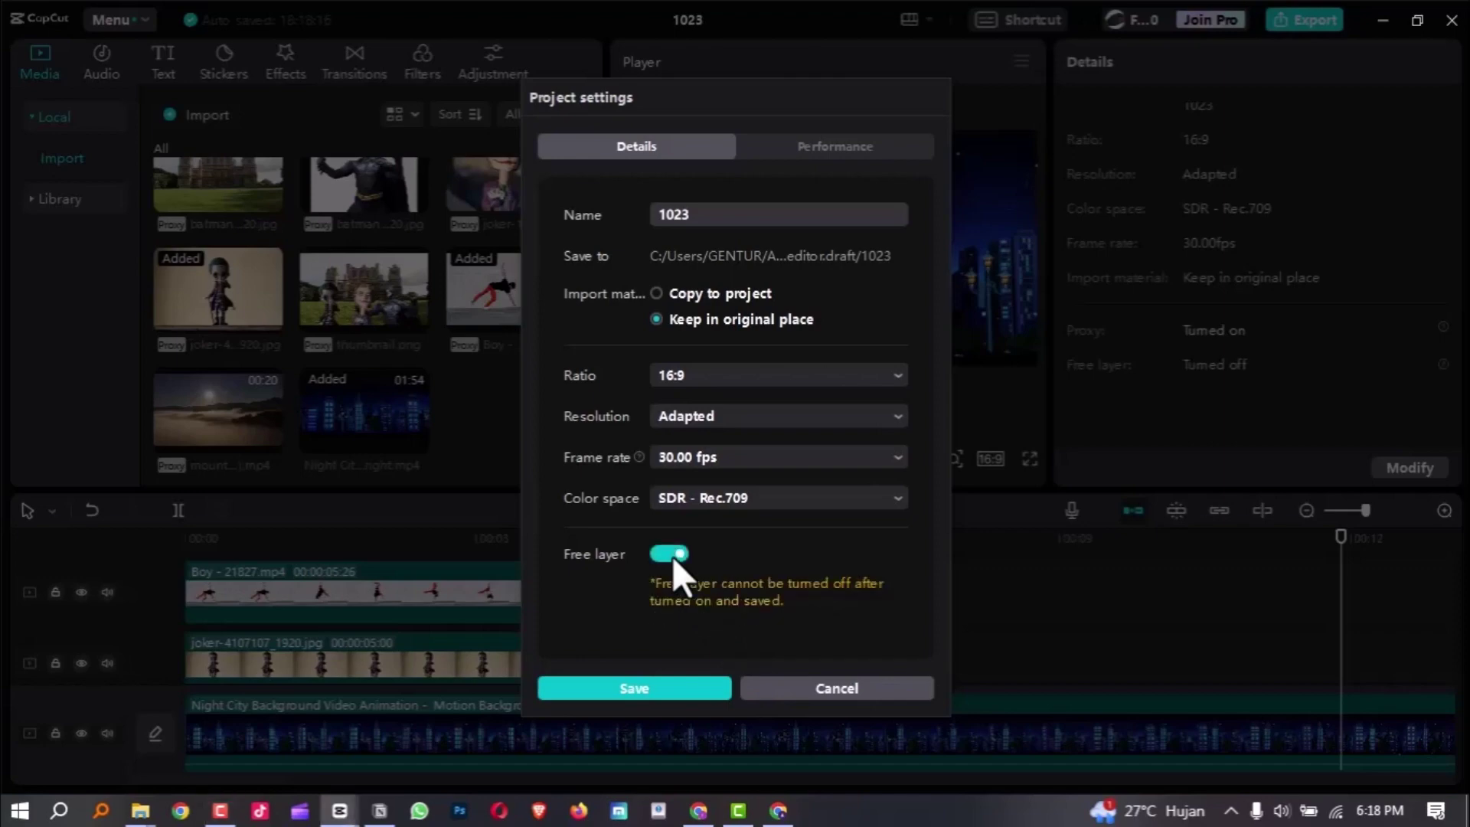
click(703, 682)
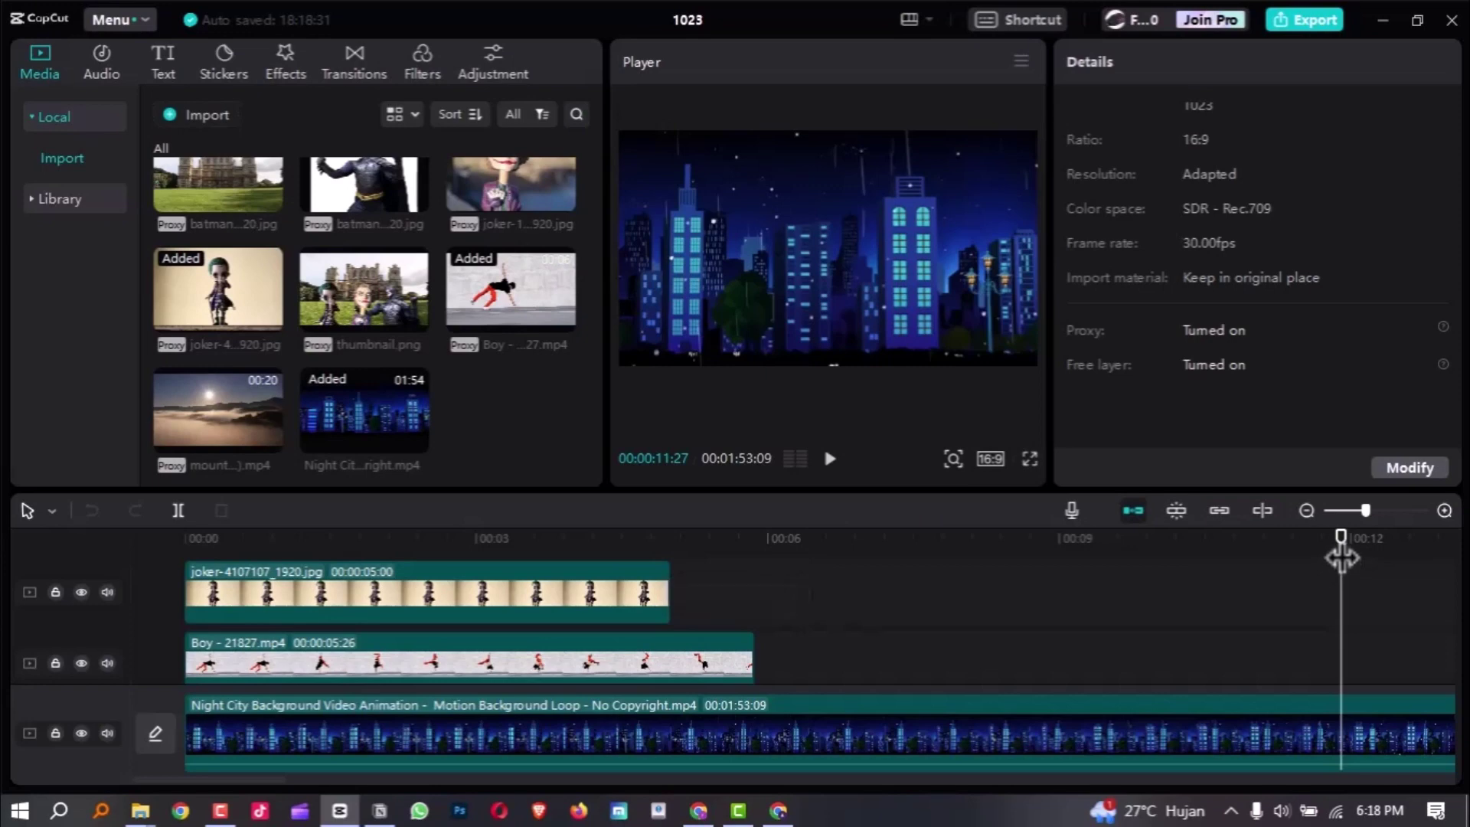
- Go to 00:00:01:03, move the Boy clip to the track above the joker image, and check its basic video settings
drag(1342, 555, 289, 610)
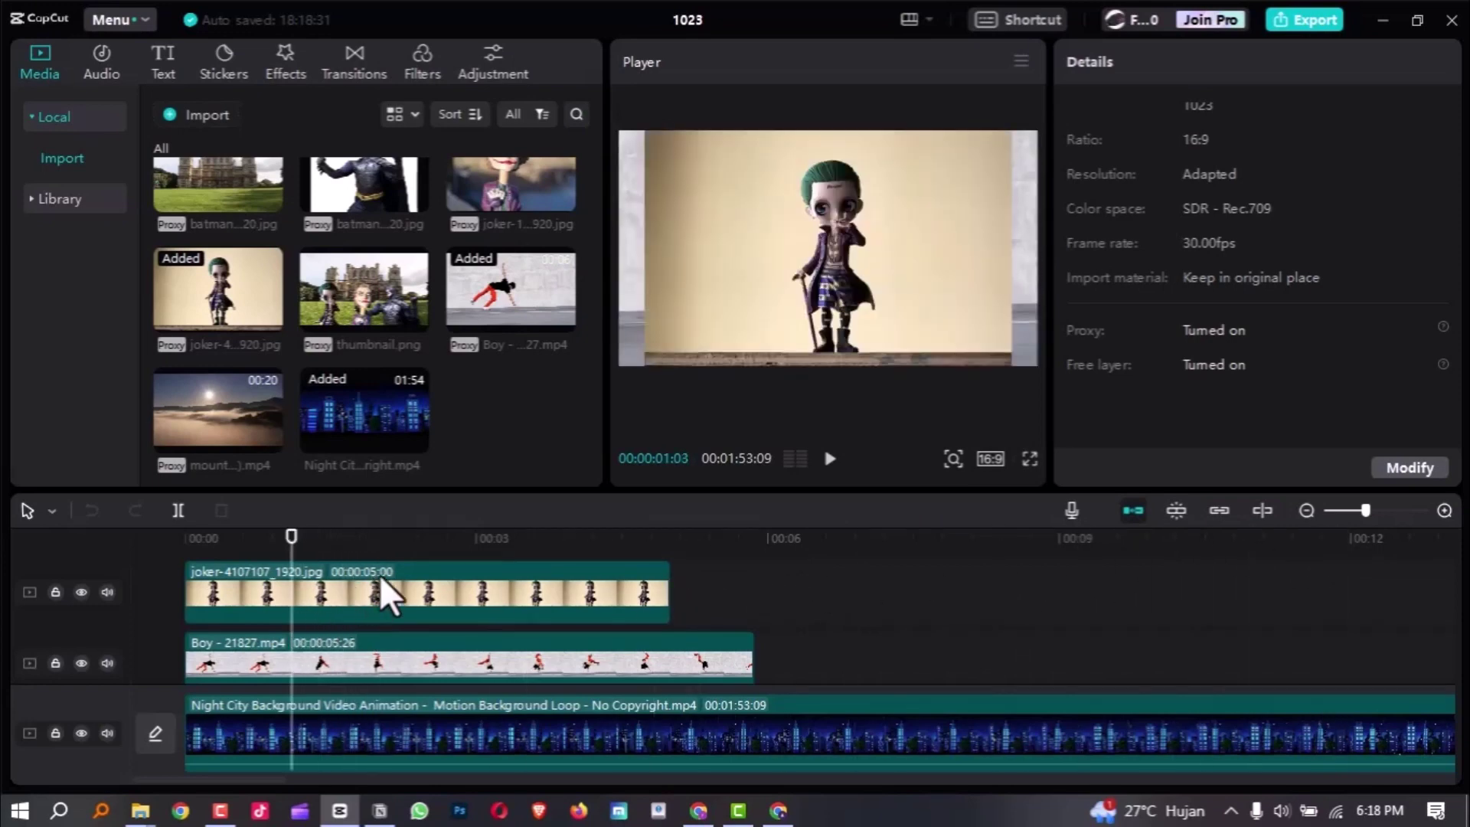
scroll(380, 575, up, 1)
scroll(398, 579, down, 1)
drag(238, 650, 252, 565)
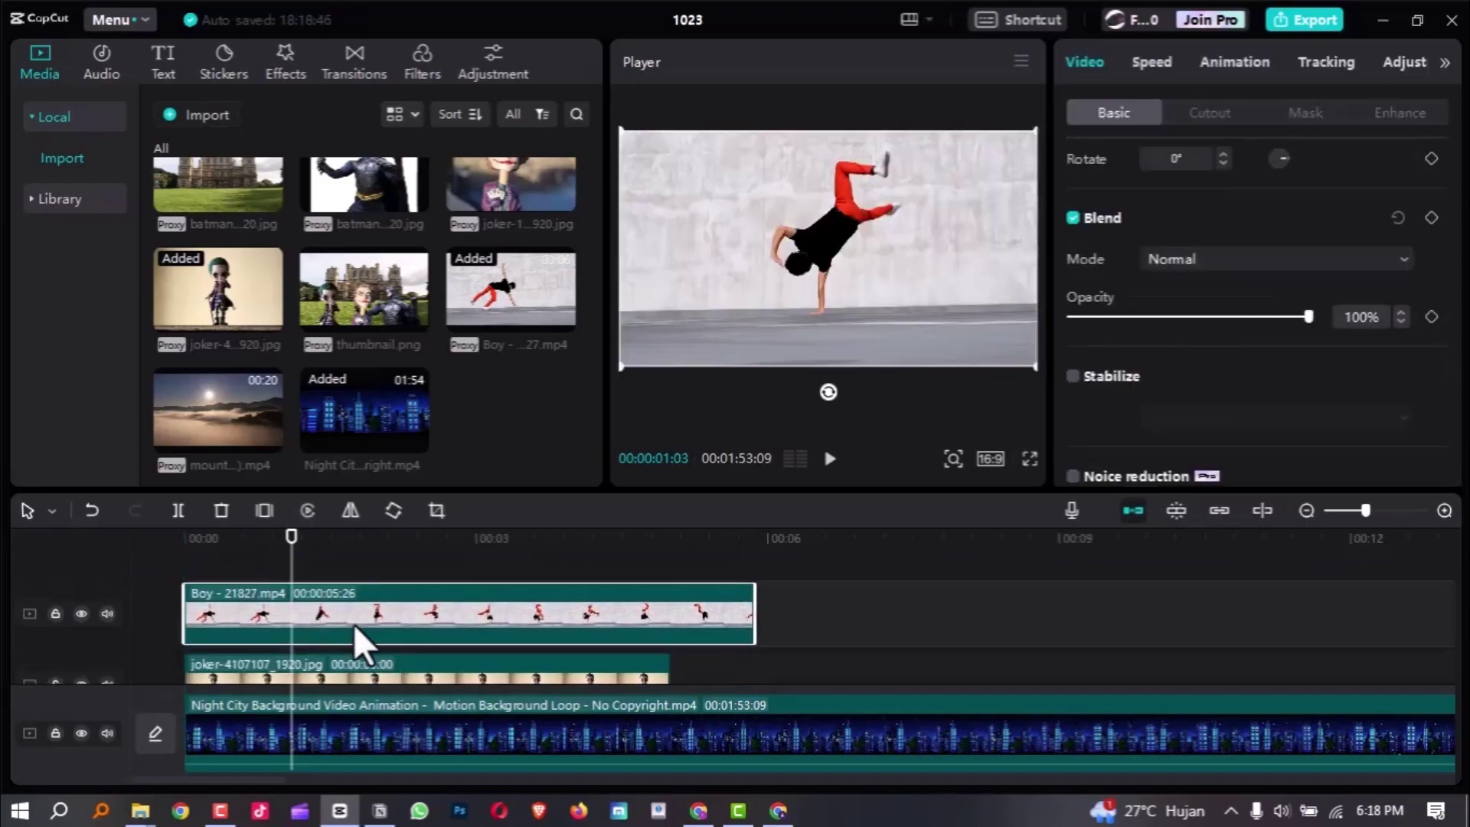
scroll(1262, 378, down, 5)
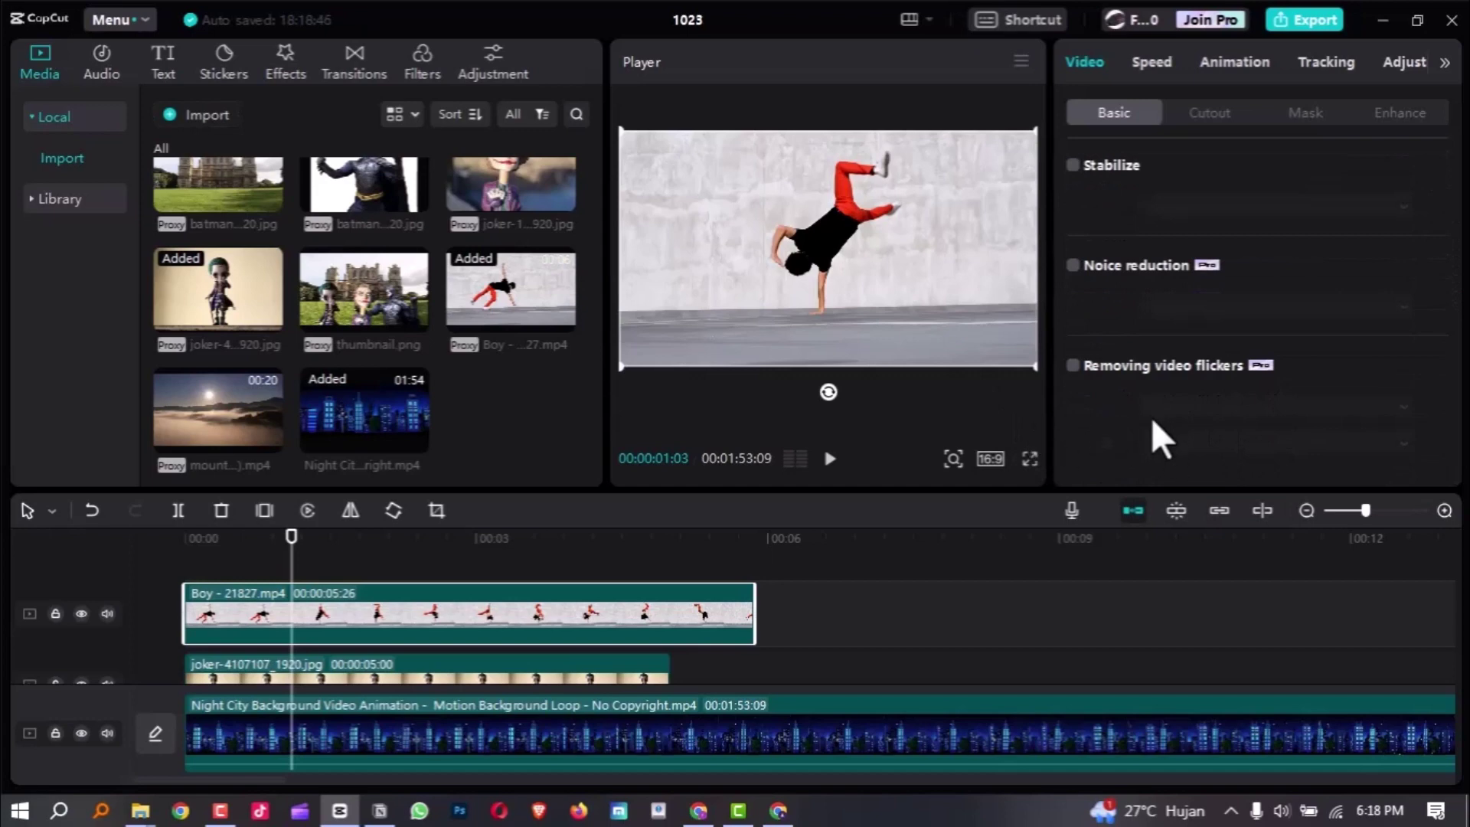
scroll(451, 668, down, 1)
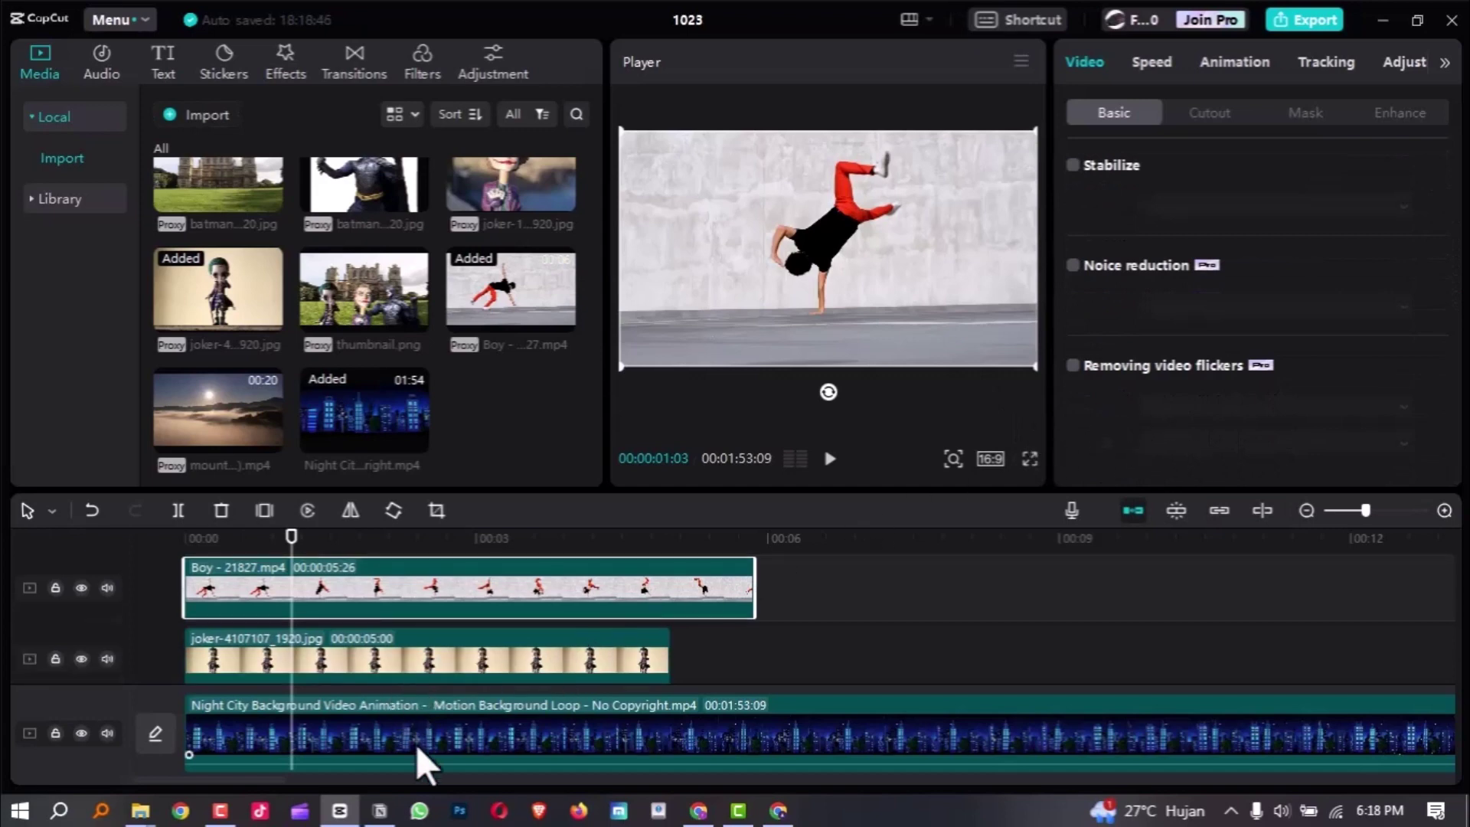
- Add the castle image batman-2764557_1920.jpg at the start of the timeline on a new track above the Boy clip
scroll(437, 649, up, 1)
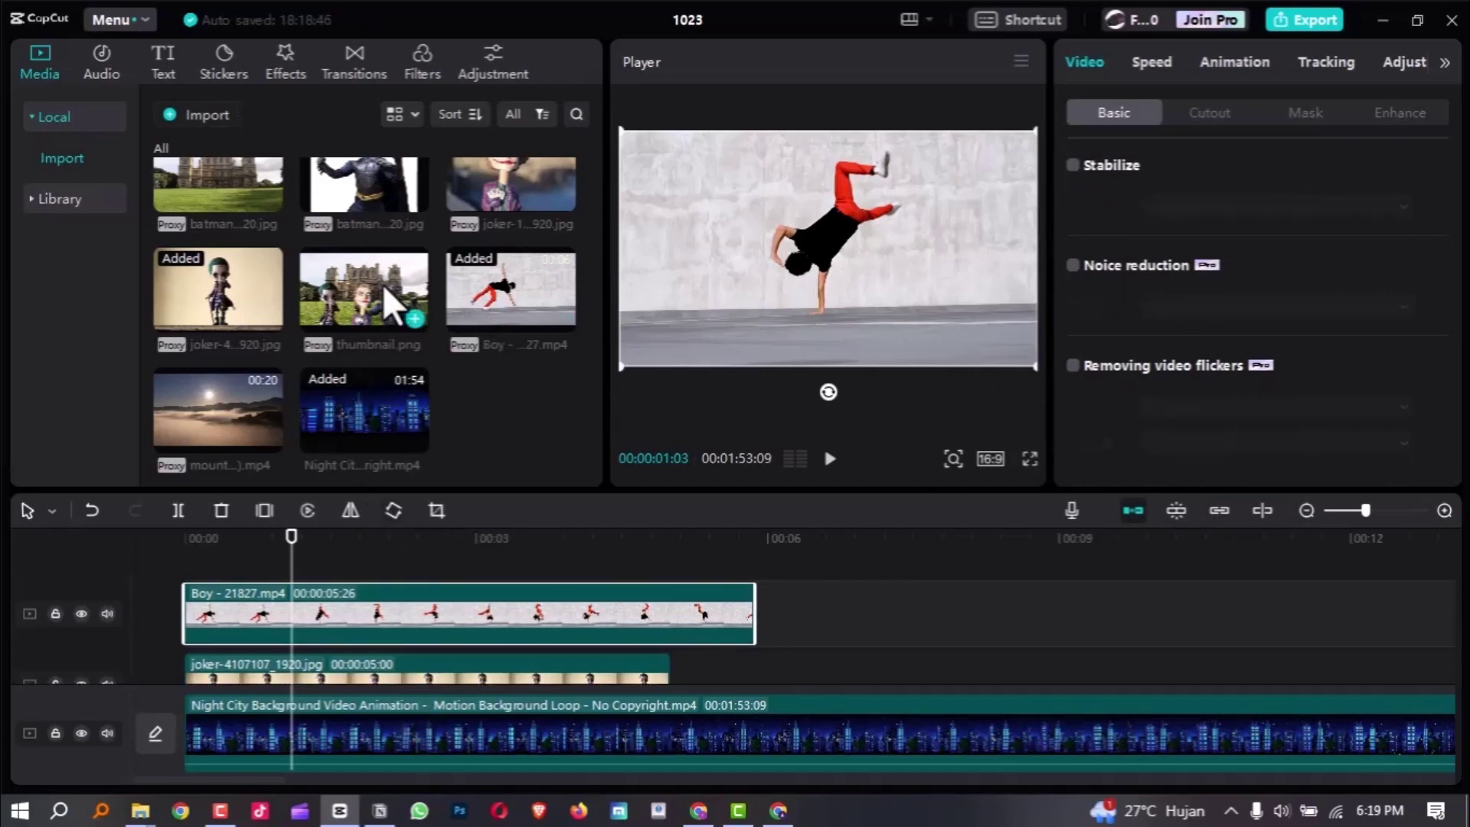
scroll(419, 222, up, 1)
drag(228, 222, 187, 575)
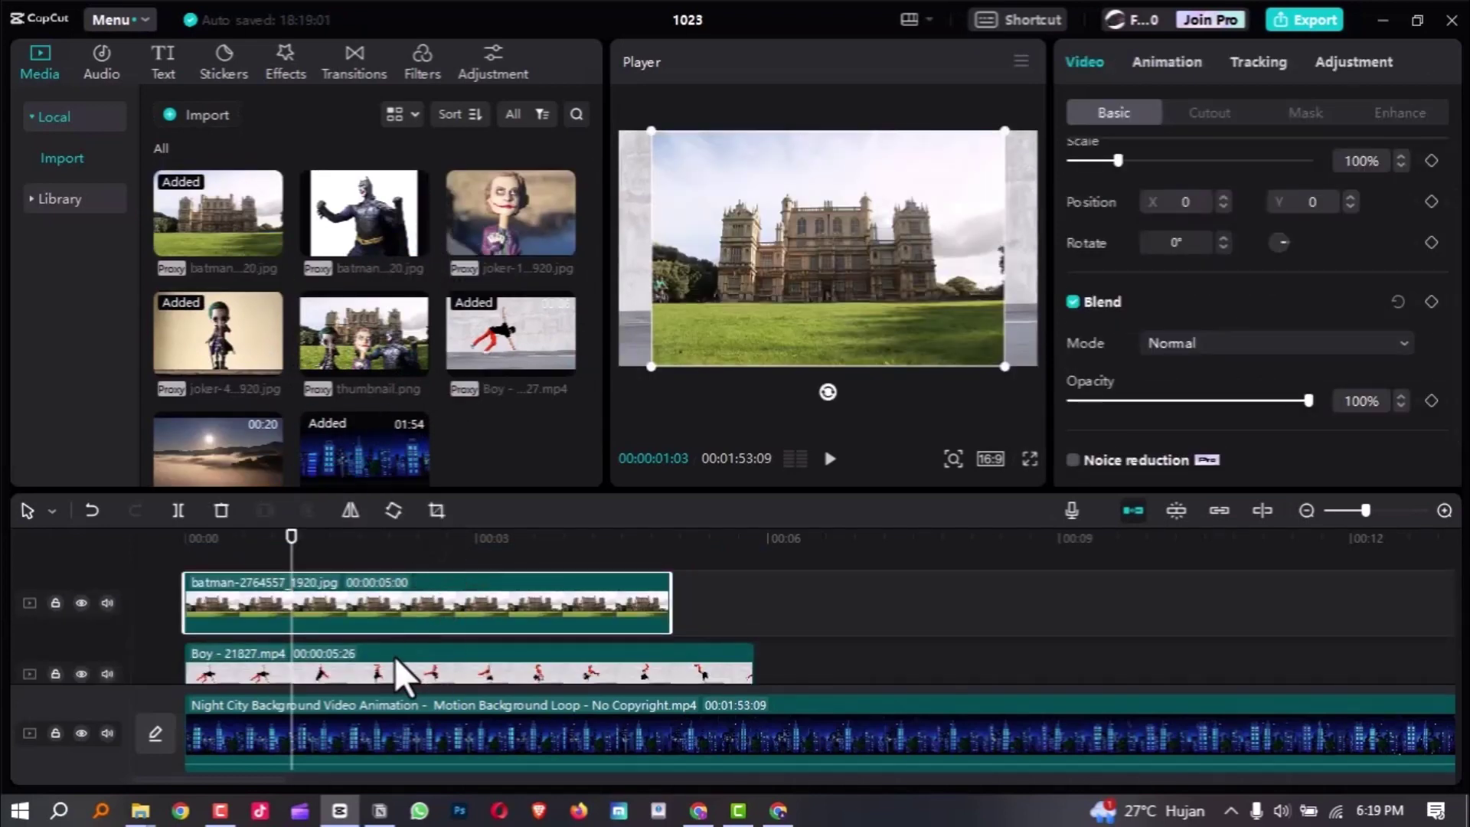
- Move the Boy clip to the track above the castle image and check its basic video settings
drag(394, 655, 380, 561)
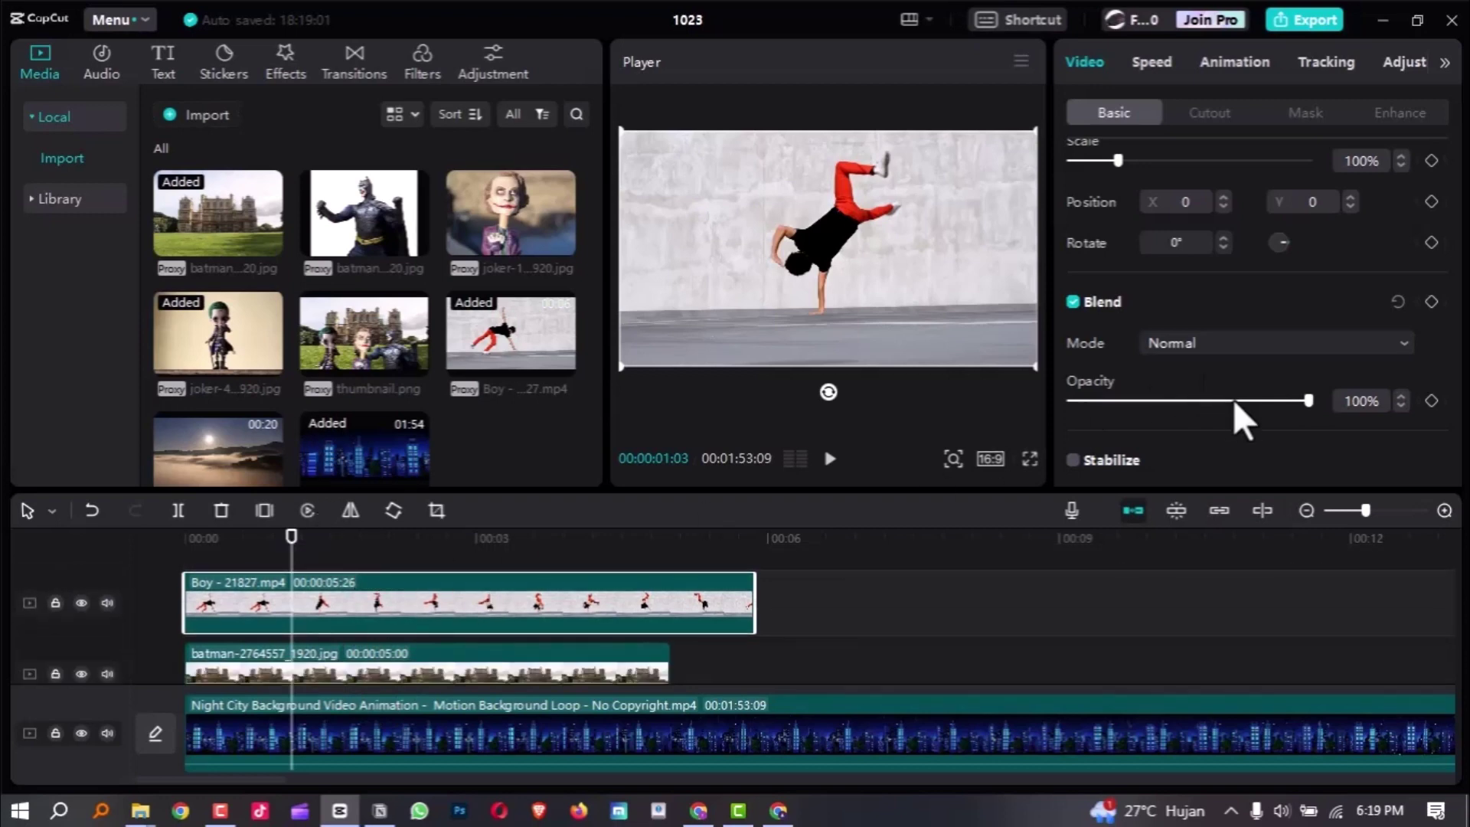
scroll(1234, 401, down, 5)
scroll(1332, 426, up, 1)
scroll(1379, 428, down, 1)
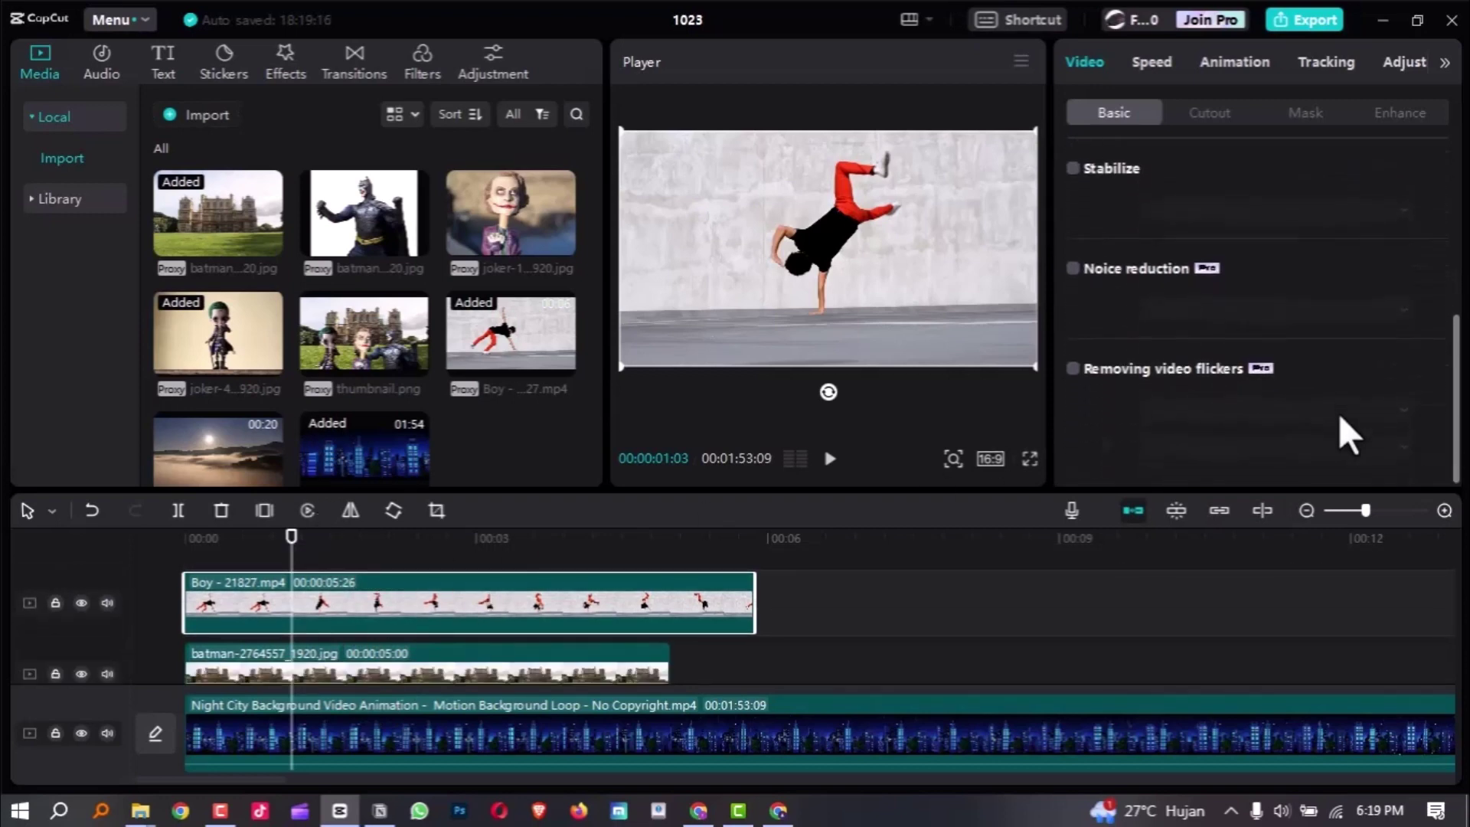